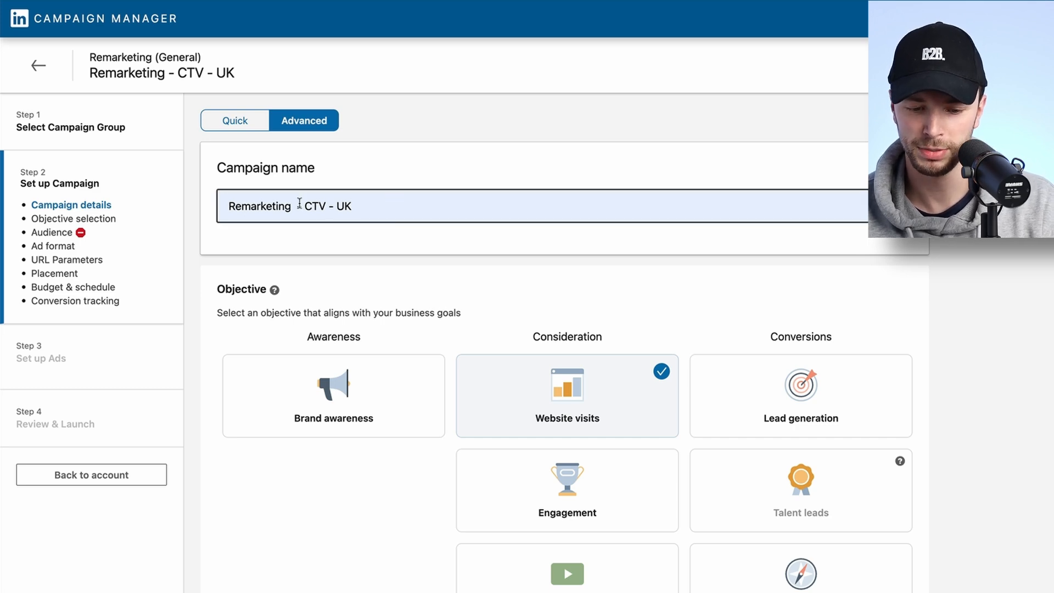
Edit the campaign name so it reads "Remarketing - CTV - UK".
mouse_move(291, 206)
left_mouse_down()
mouse_move(327, 206)
mouse_move(306, 207)
left_mouse_up()
left_click(327, 207)
left_click(306, 207)
left_click(359, 209)
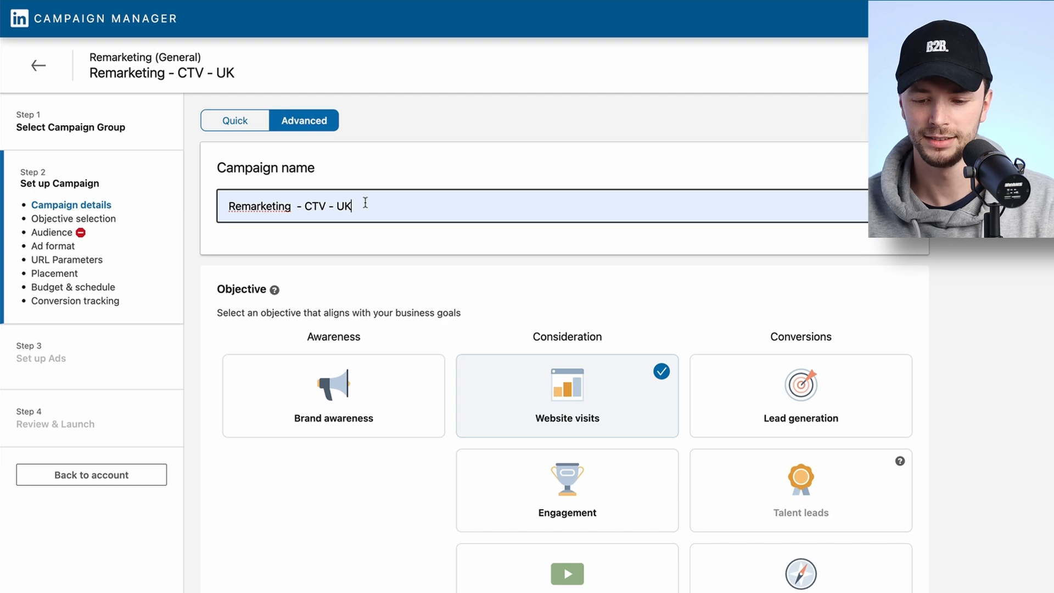
Add United States as the target audience location and clear the location search.
scroll(365, 236, "down", 4)
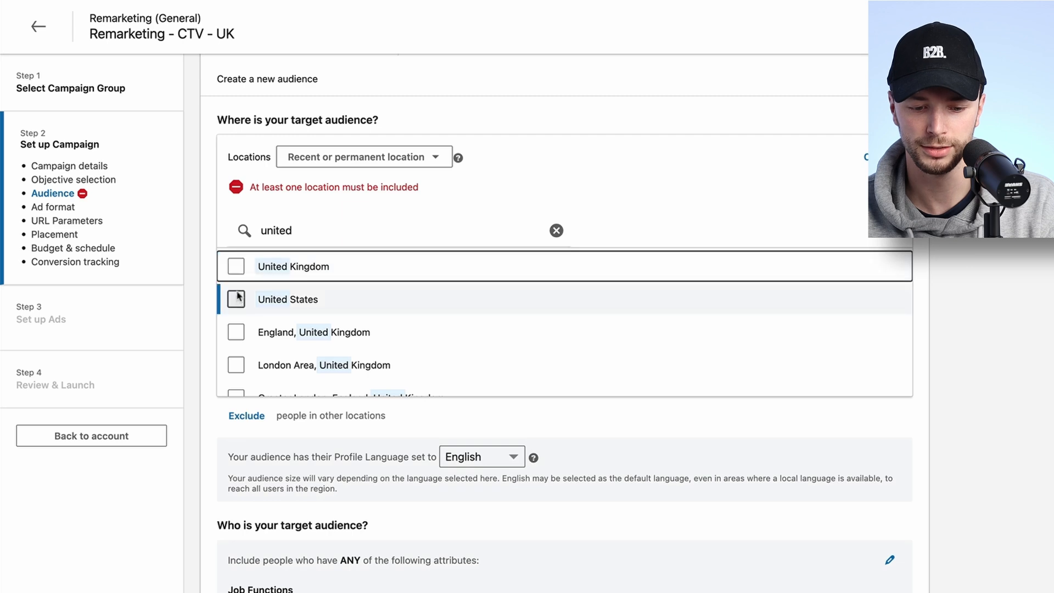
left_click(236, 300)
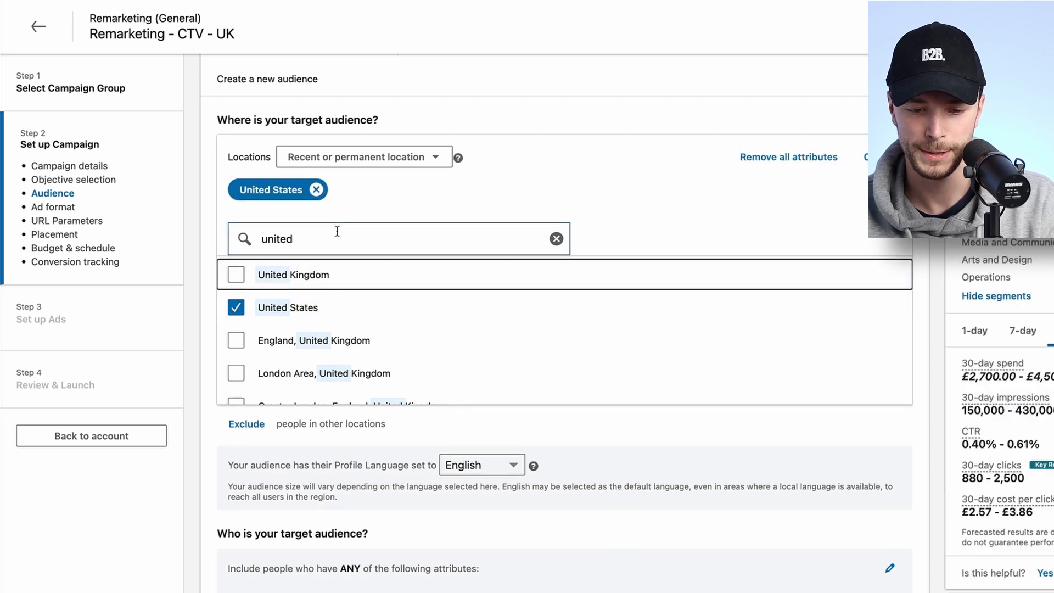
left_click(556, 239)
scroll(556, 238, "up", 15)
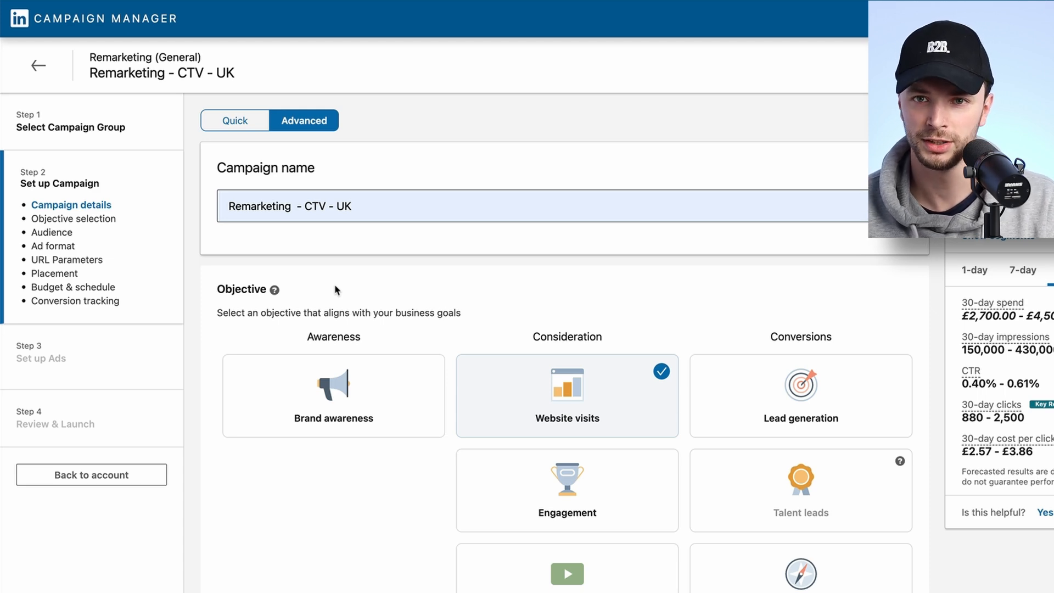
Choose Brand awareness as the campaign objective.
scroll(351, 378, "down", 3)
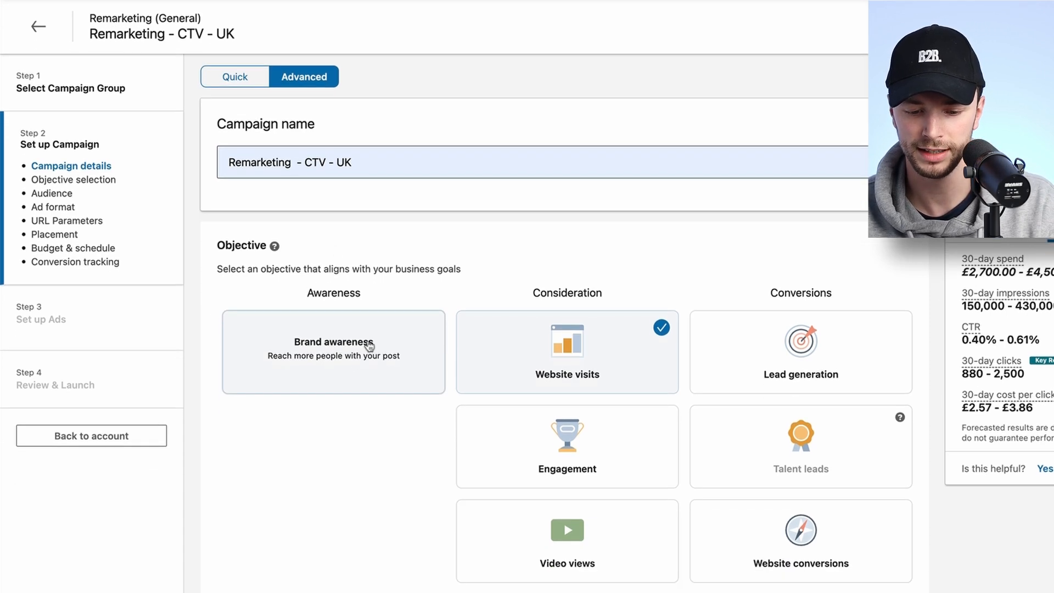
left_click(368, 345)
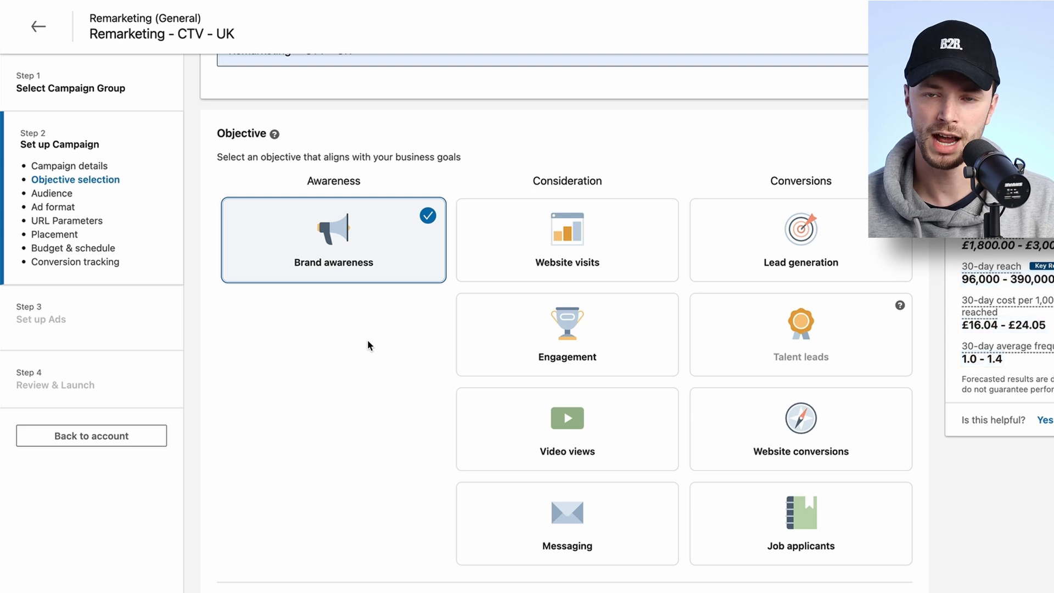
scroll(368, 342, "down", 5)
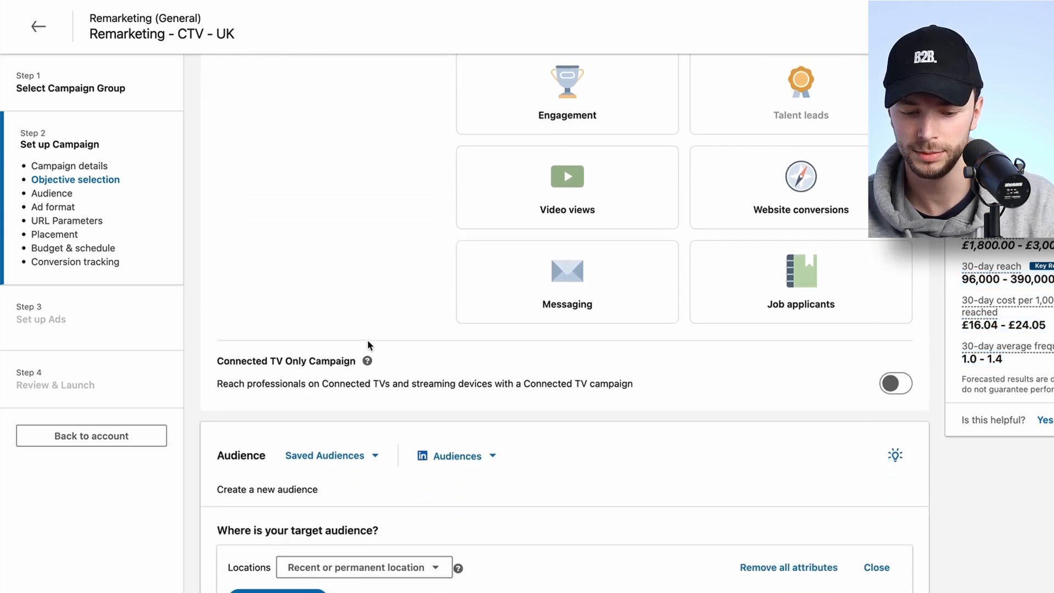
scroll(545, 395, "up", 1)
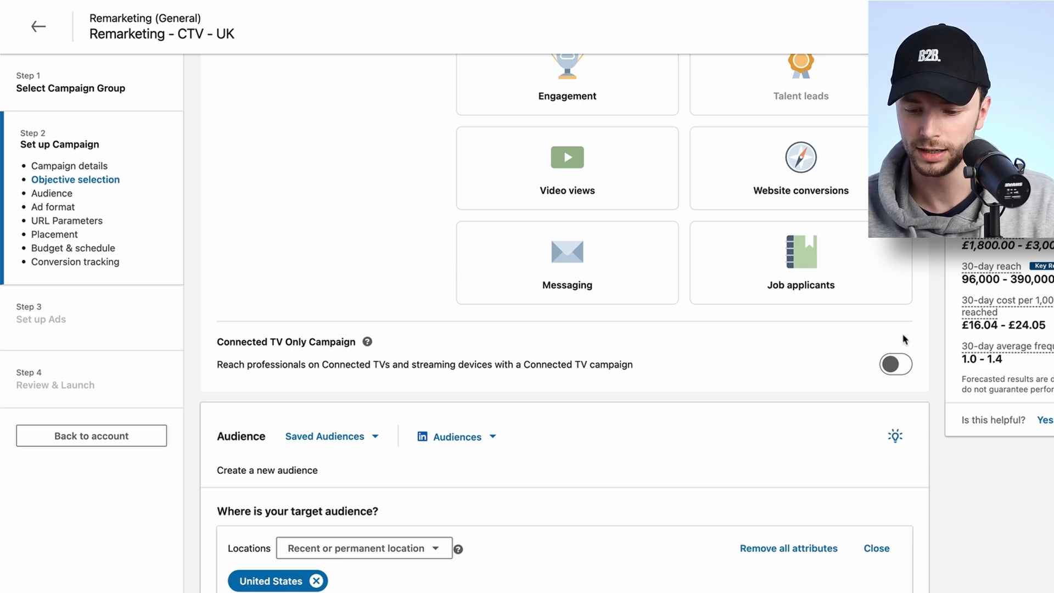
left_click(898, 364)
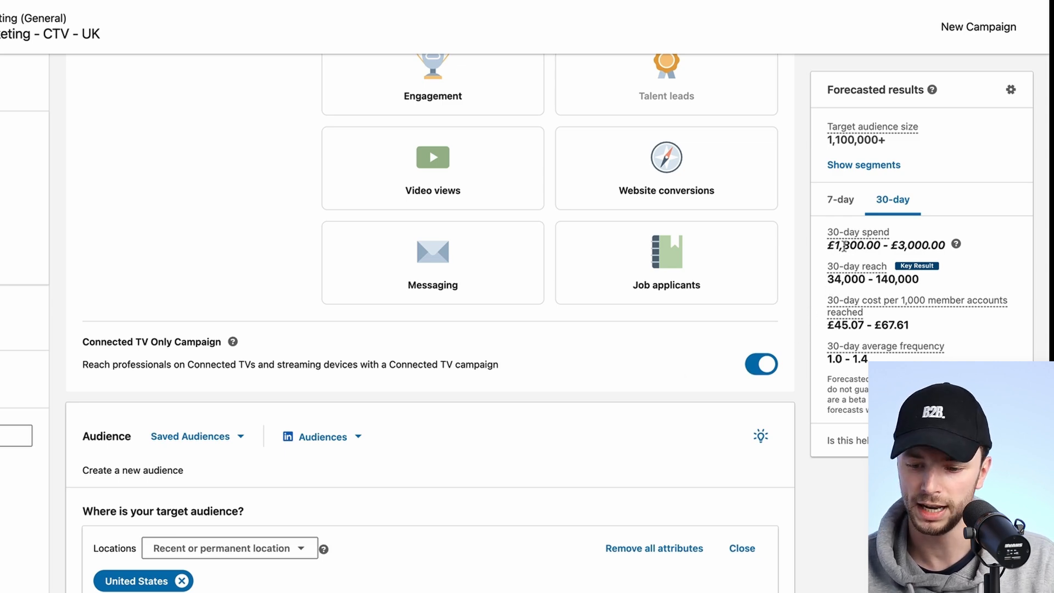
left_click(761, 364)
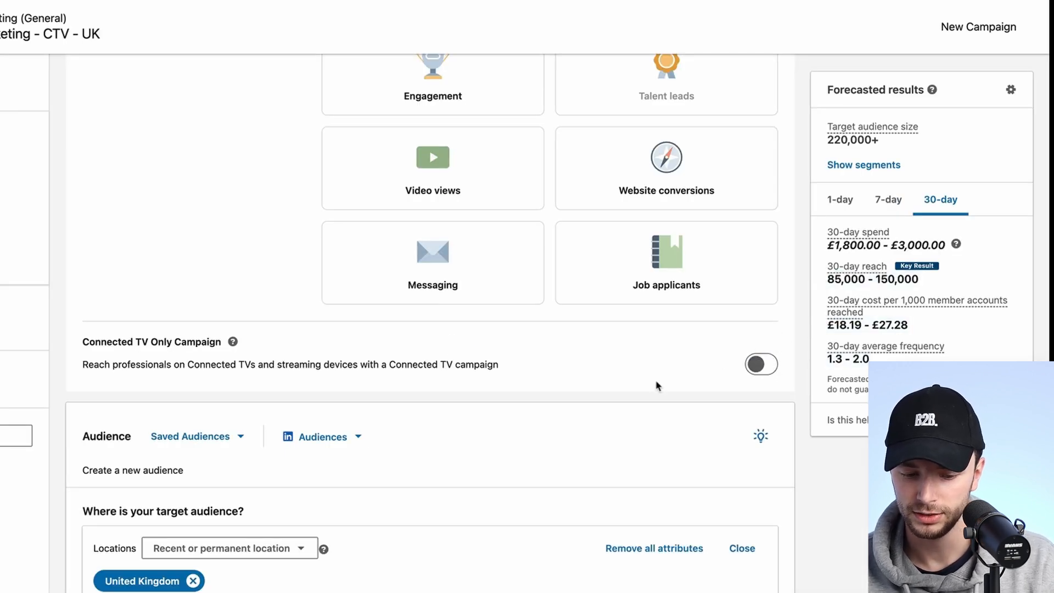
Replace United Kingdom with United States in the target locations and close the location editor.
scroll(653, 384, "down", 1)
scroll(182, 443, "down", 5)
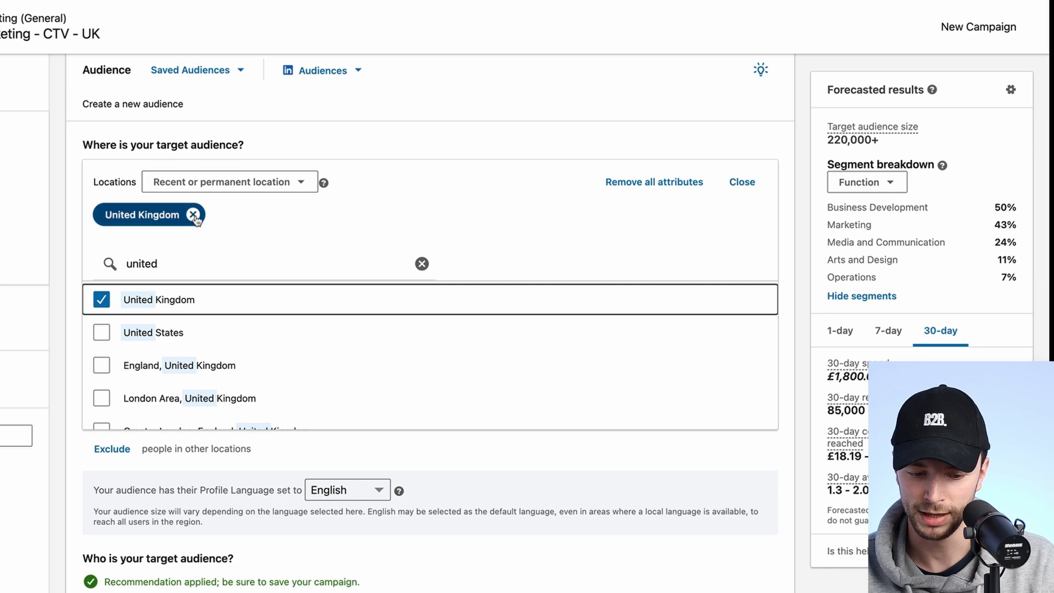
left_click(101, 291)
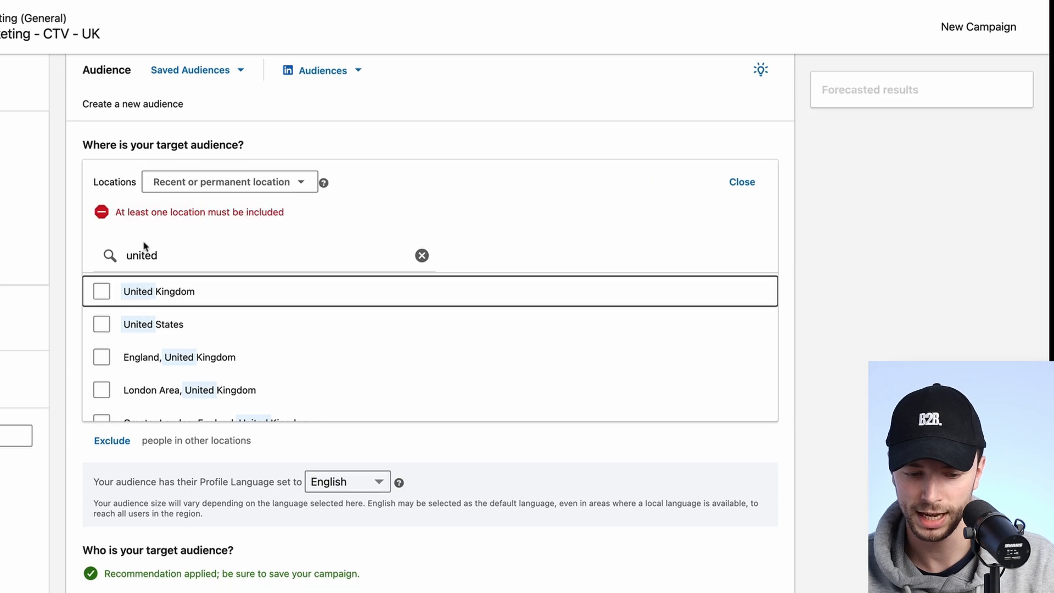
left_click(102, 325)
scroll(437, 160, "up", 2)
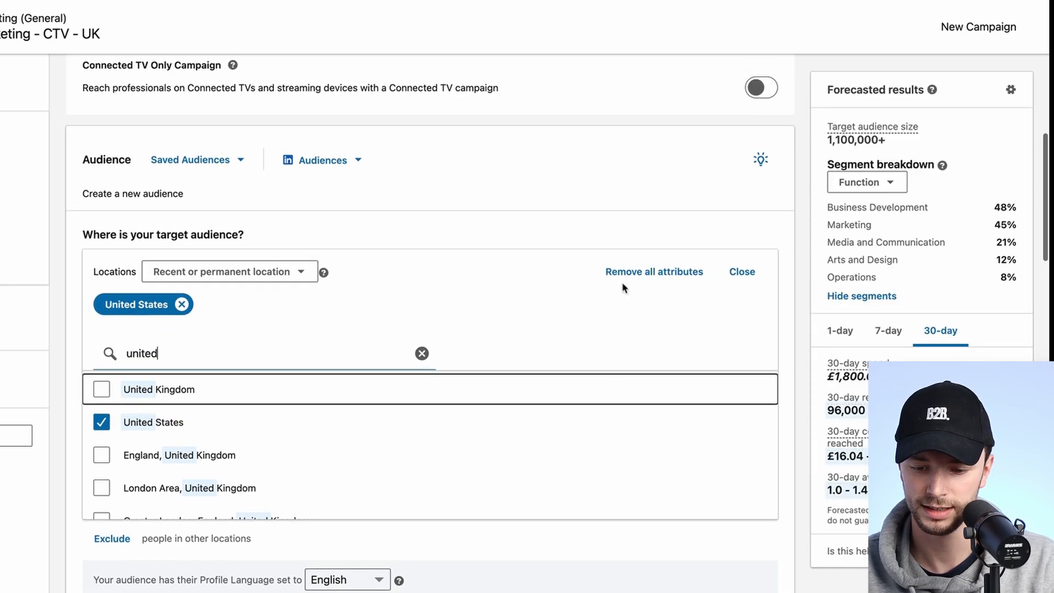
left_click(741, 271)
Turn on the Connected TV Only Campaign option.
scroll(736, 183, "up", 2)
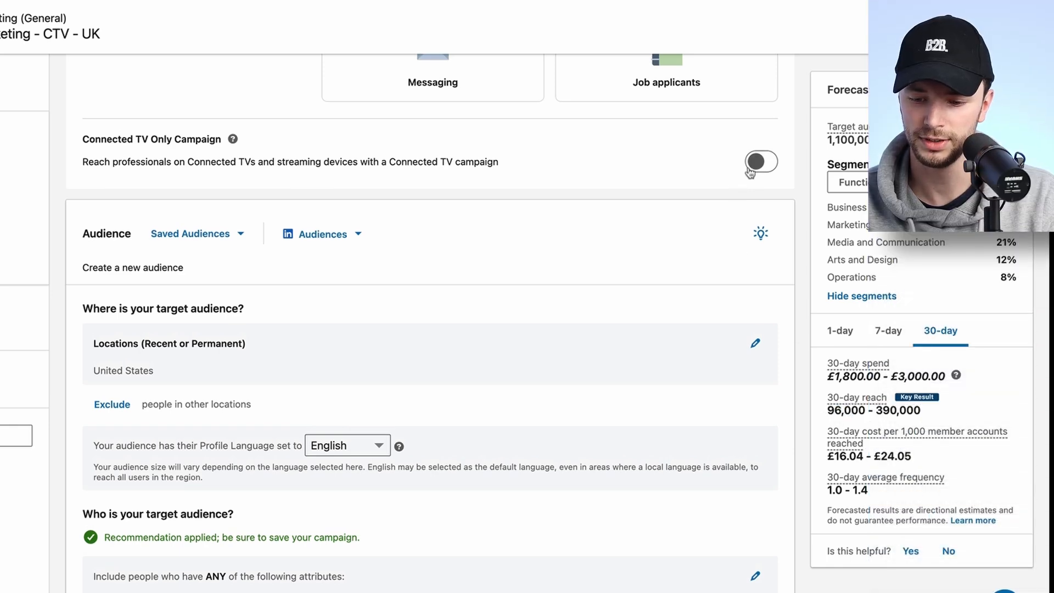
left_click(750, 170)
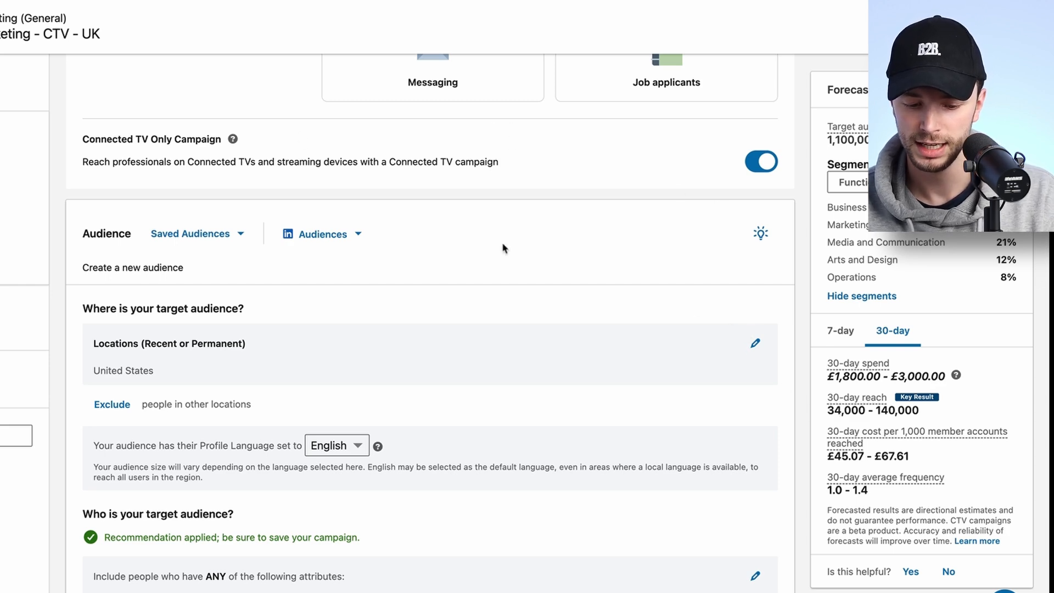
Review the audience targeting attributes and the Enable Audience Expansion option, leaving expansion unchecked.
scroll(502, 247, "down", 2)
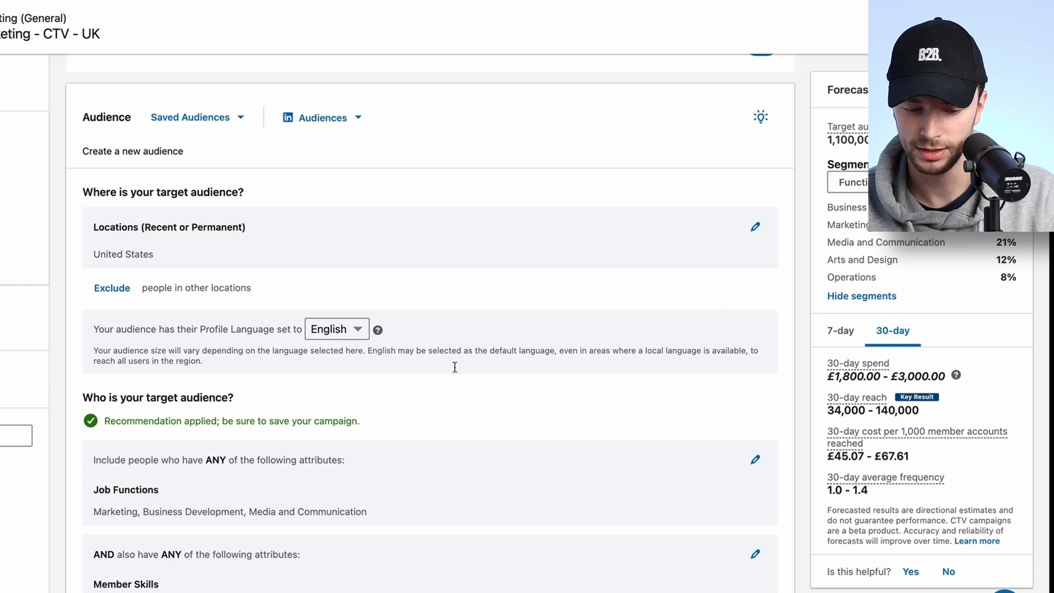
scroll(455, 367, "up", 1)
scroll(455, 369, "down", 4)
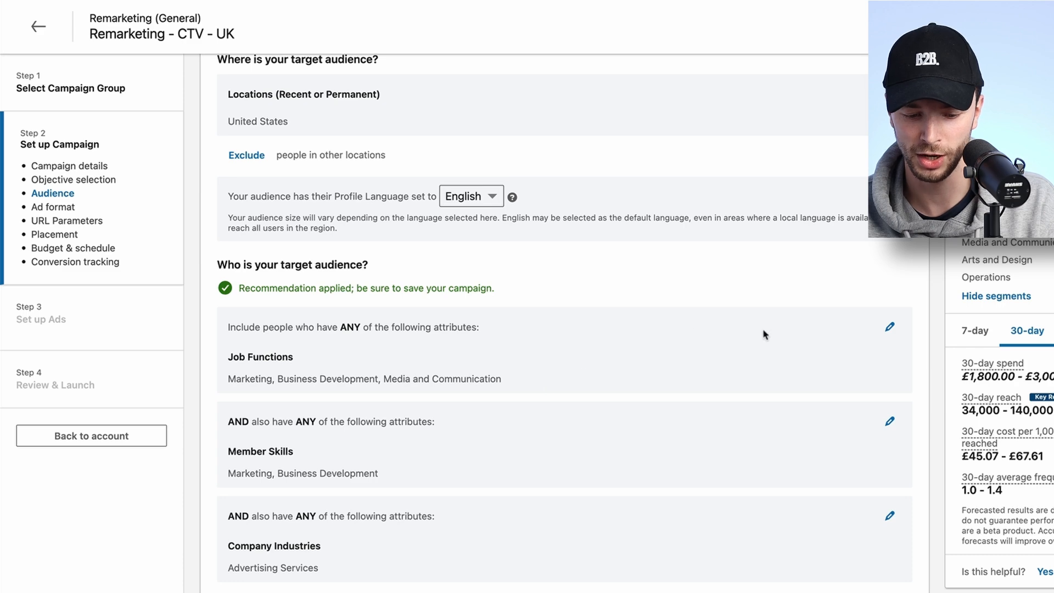
scroll(664, 311, "down", 2)
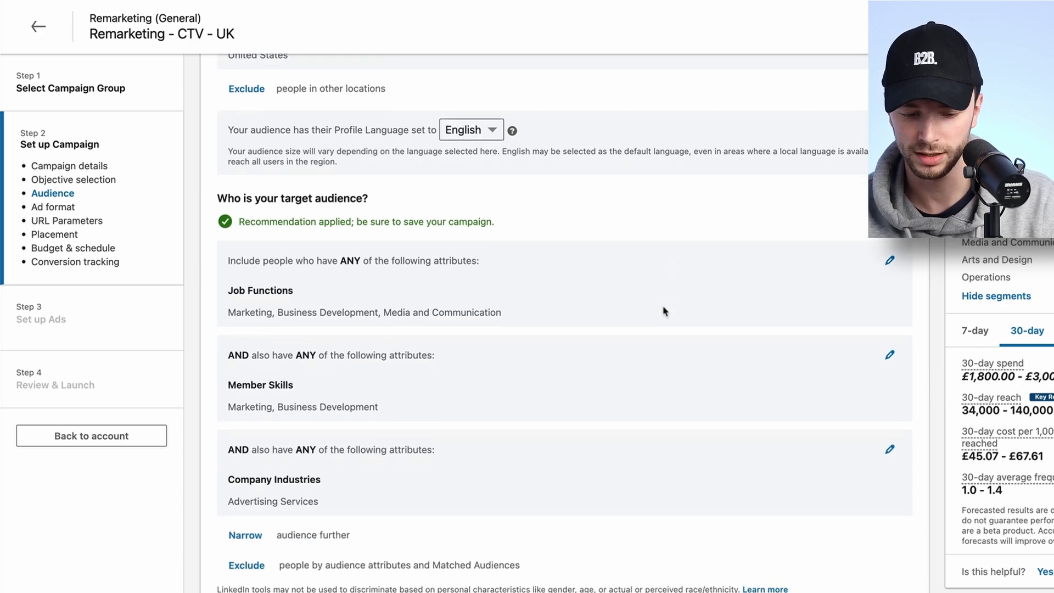
scroll(663, 311, "down", 5)
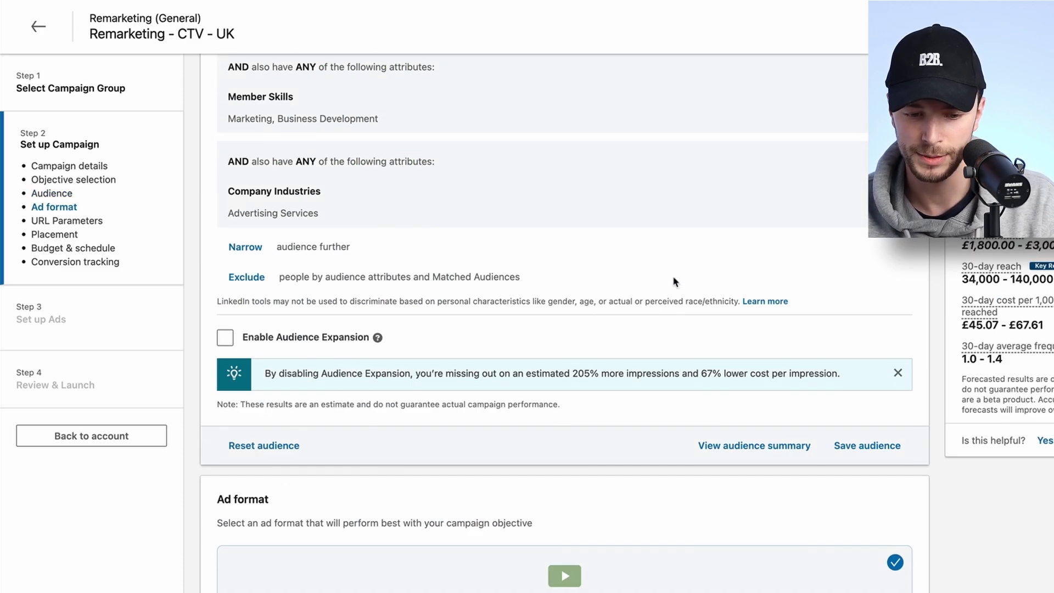
scroll(675, 282, "down", 1)
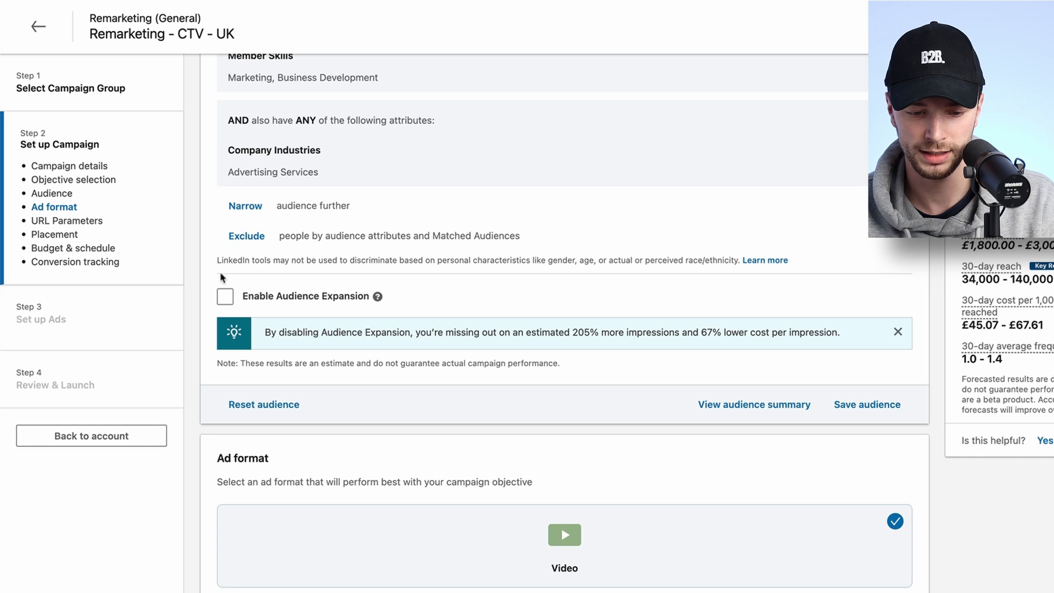
left_click(225, 296)
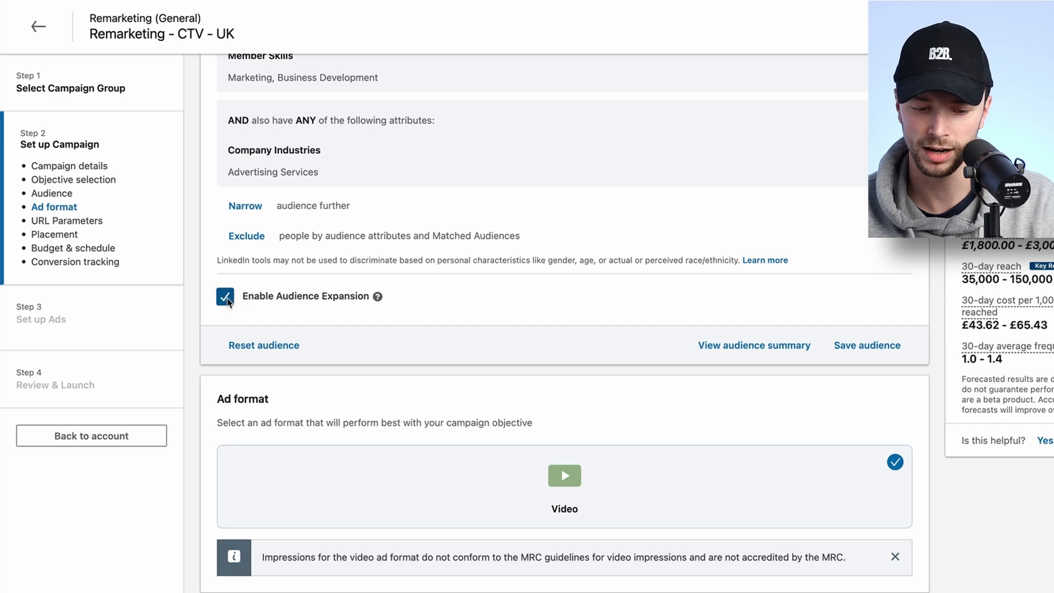
left_click(226, 297)
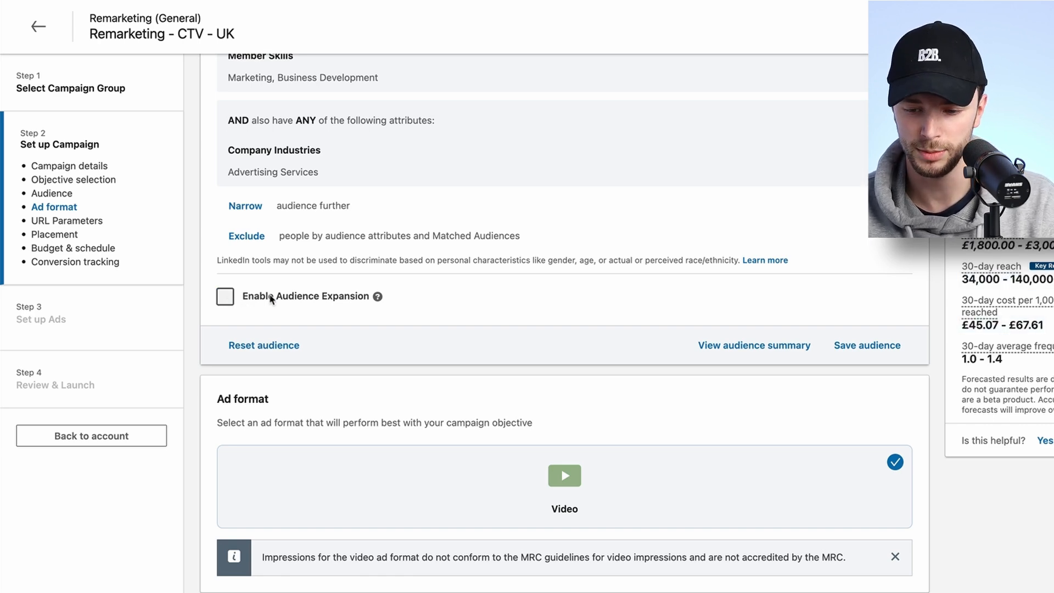
Review the ad format, URL tracking parameters, placements, and budget and schedule settings.
scroll(645, 208, "up", 4)
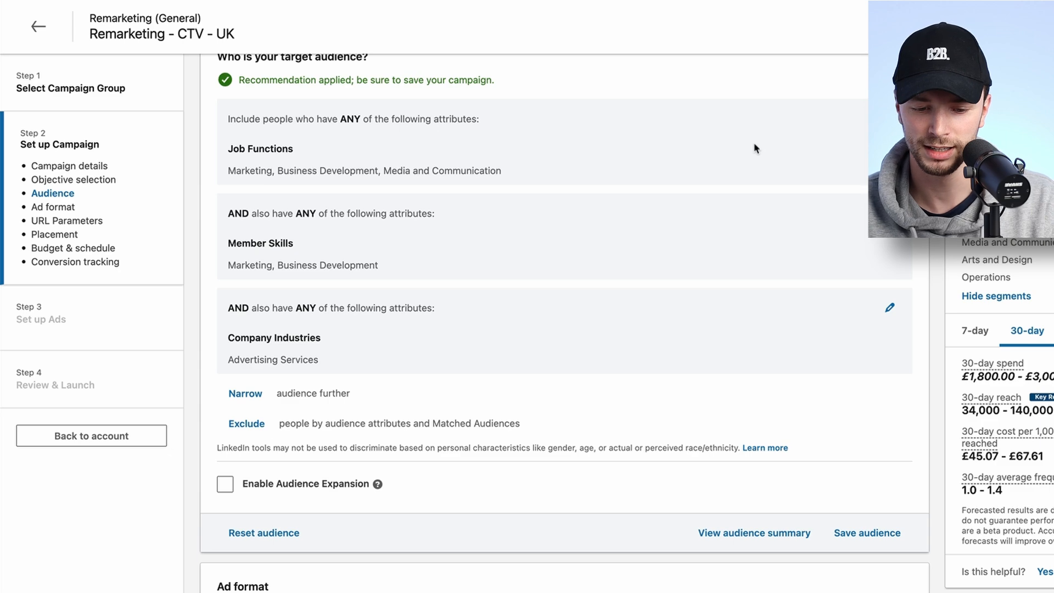
scroll(644, 153, "down", 10)
scroll(644, 154, "down", 1)
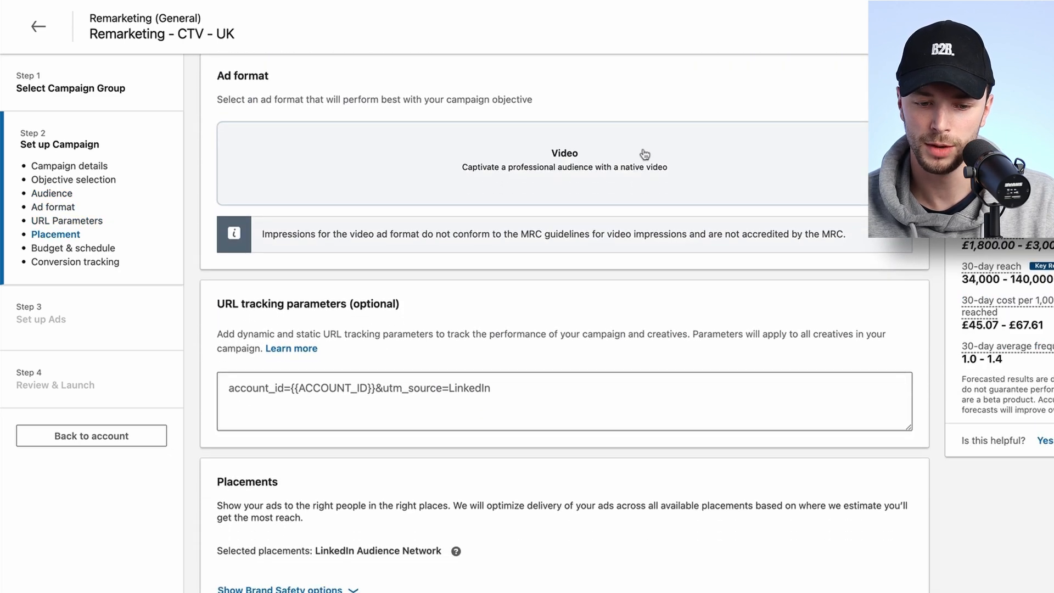
scroll(637, 130, "up", 1)
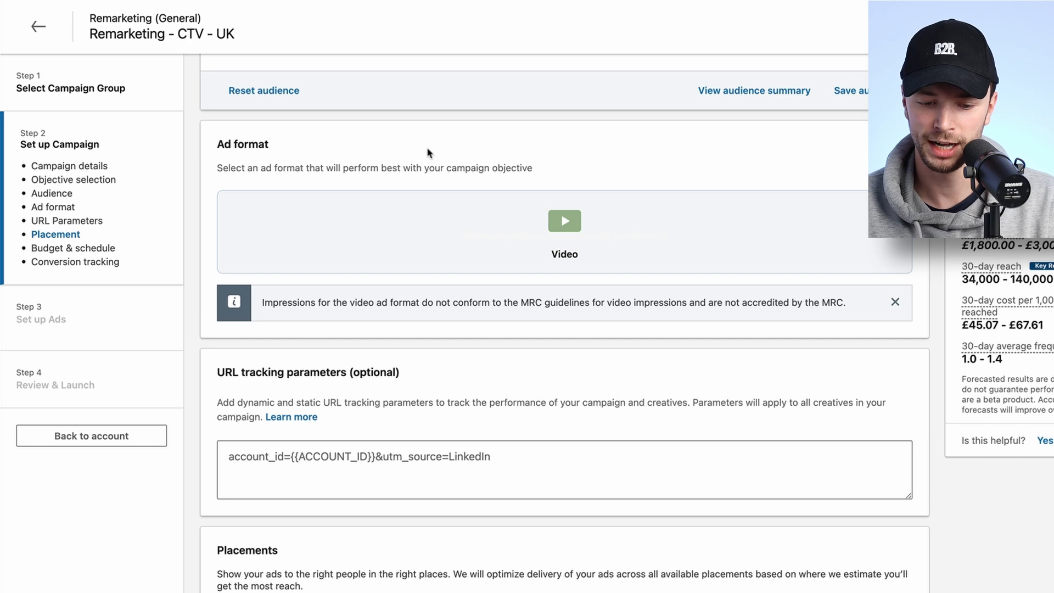
scroll(429, 153, "down", 5)
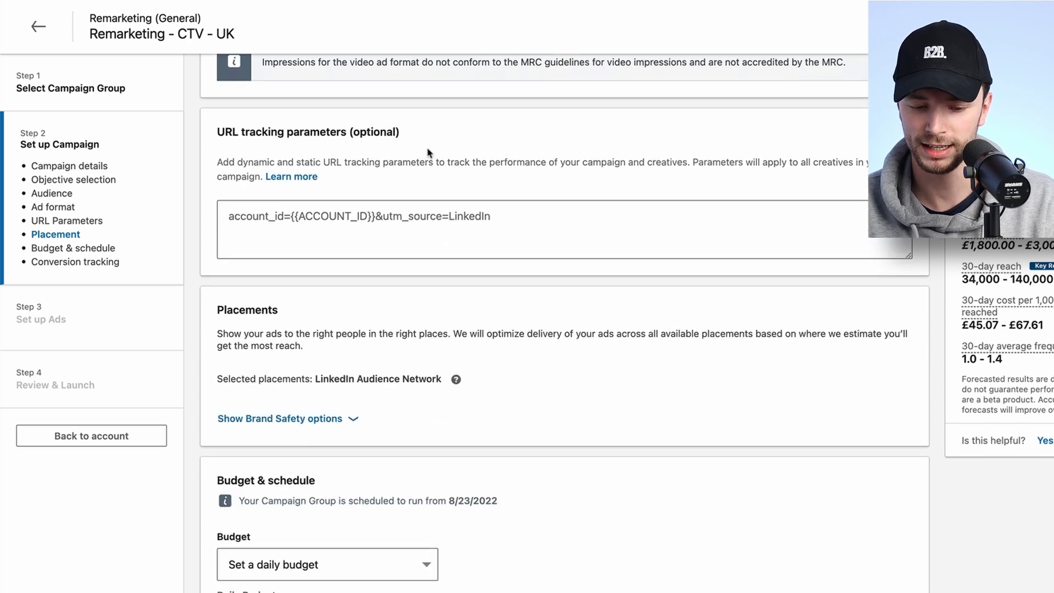
scroll(429, 153, "down", 2)
scroll(418, 165, "up", 2)
scroll(401, 179, "down", 1)
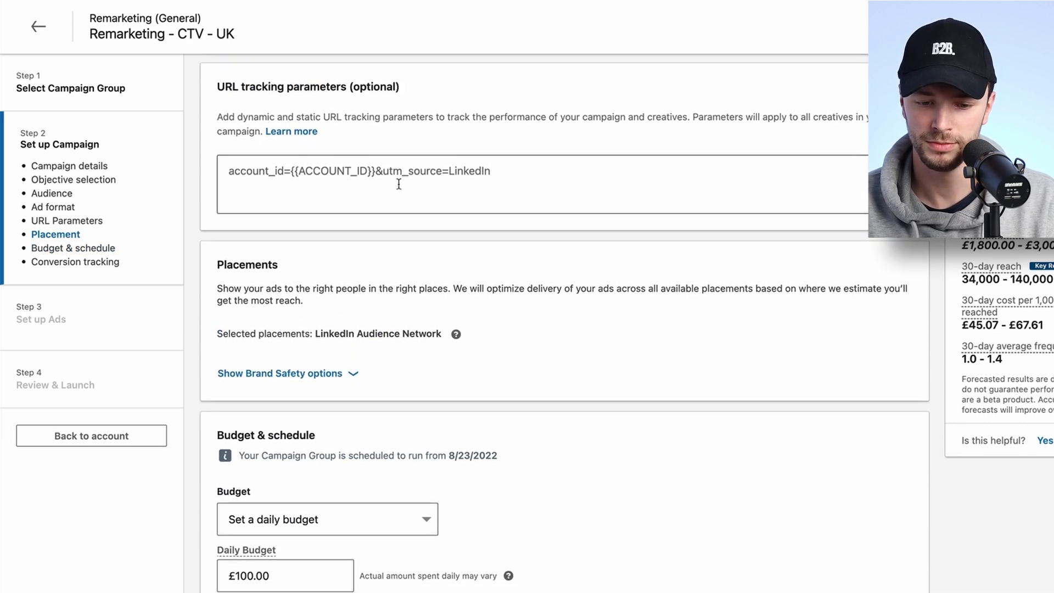
scroll(401, 176, "down", 6)
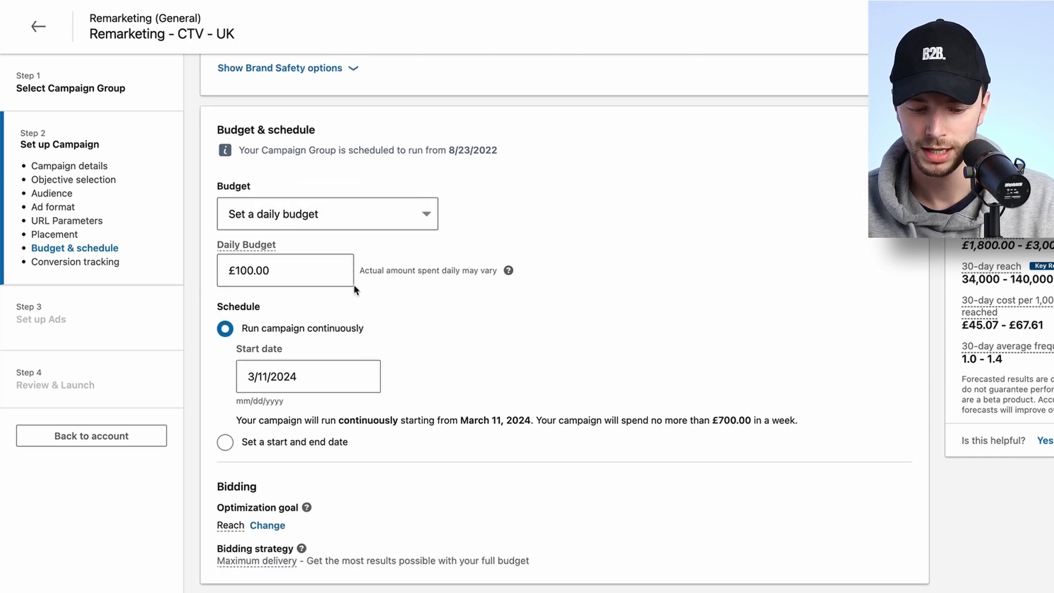
scroll(309, 376, "down", 5)
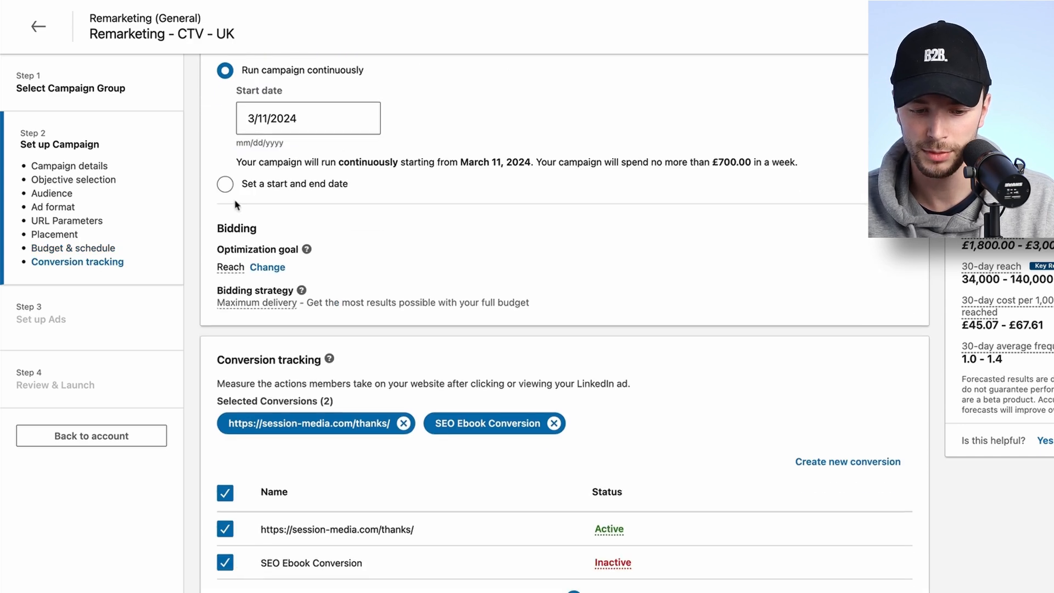
scroll(230, 208, "up", 1)
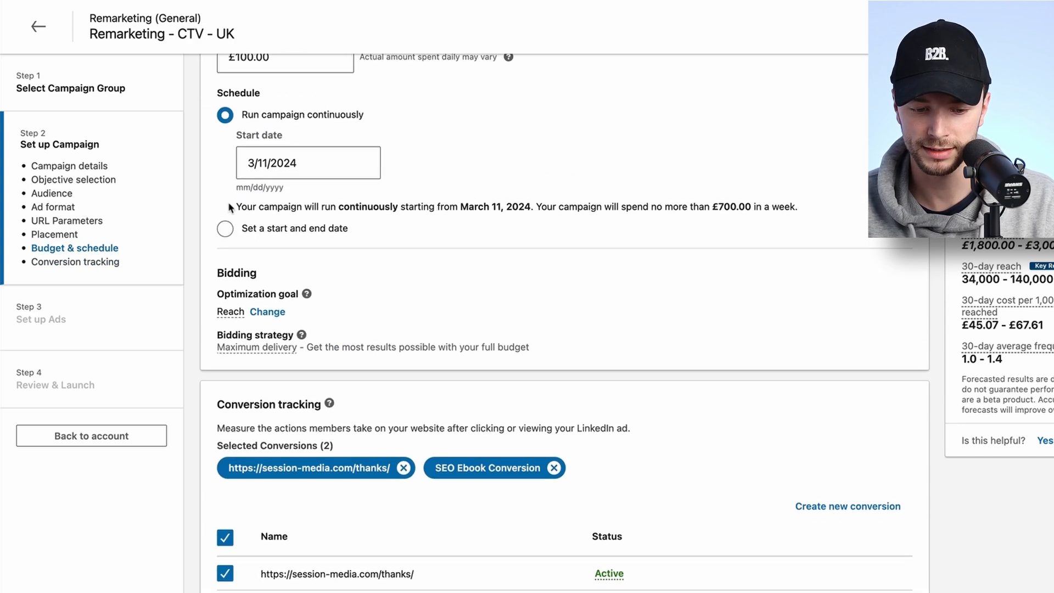
Change the bidding optimization goal from Reach to Impressions.
left_click(266, 314)
left_click(268, 321)
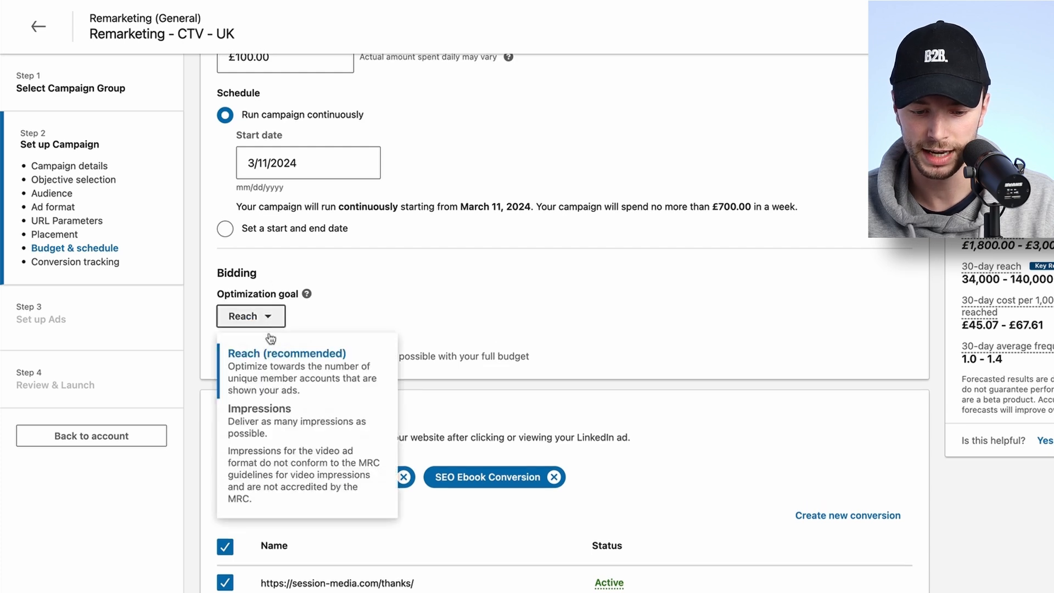
left_click(269, 422)
left_click_drag(334, 356, 386, 359)
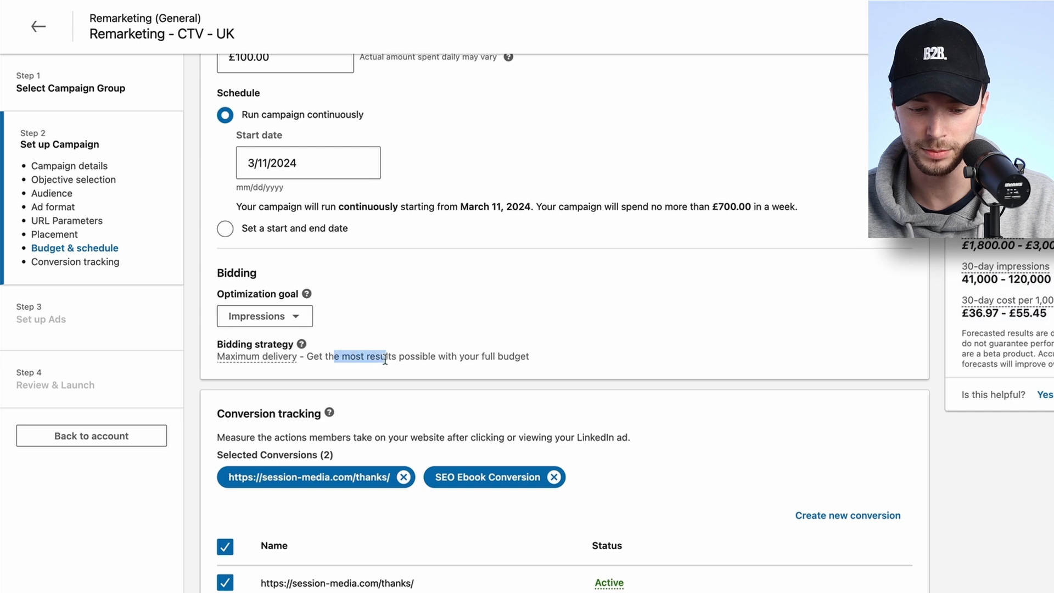
left_click(313, 353)
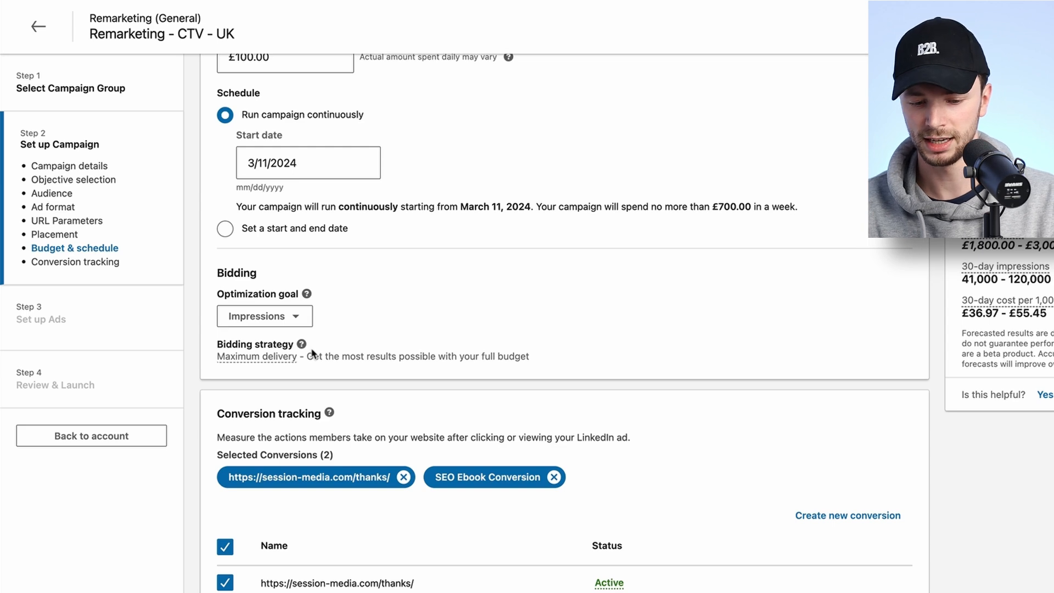
Continue to the ad setup step of the campaign.
scroll(313, 353, "down", 3)
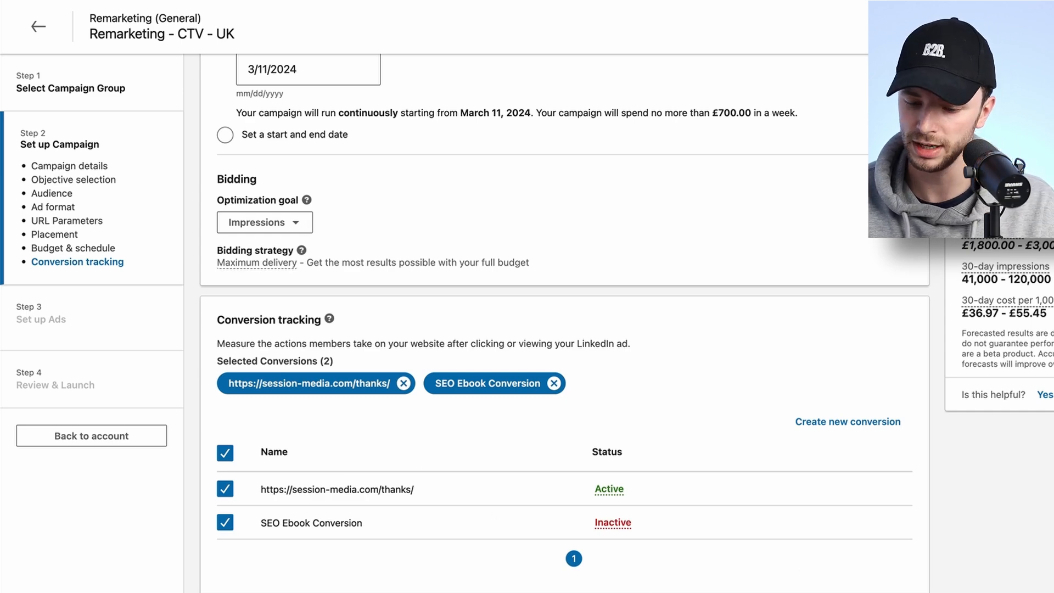
left_click(988, 579)
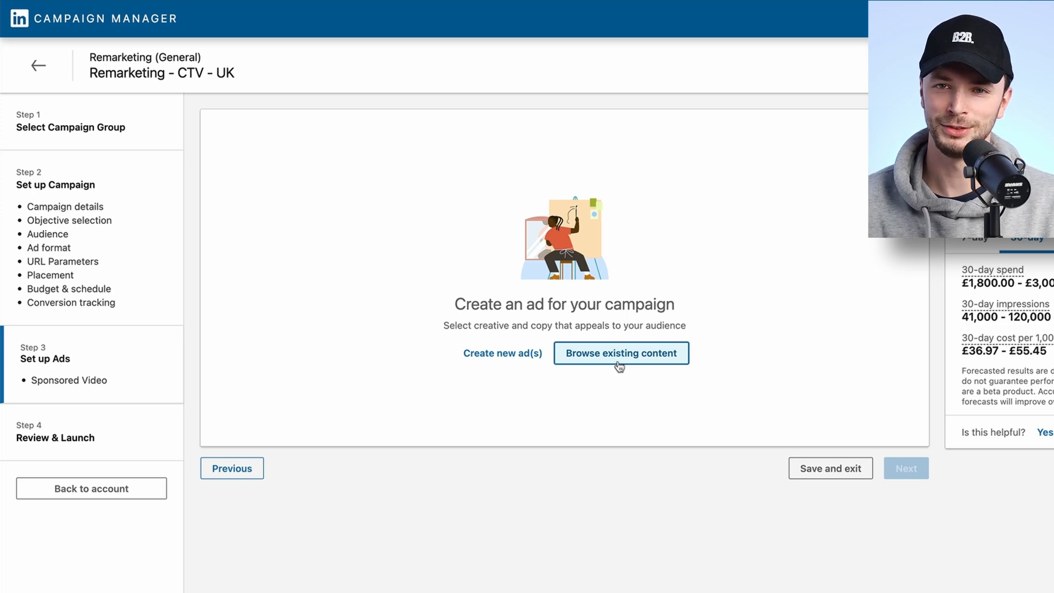
Start a new video ad, naming it kjadkjadsf with introductory text kjsdfkjsdf.
left_click(479, 360)
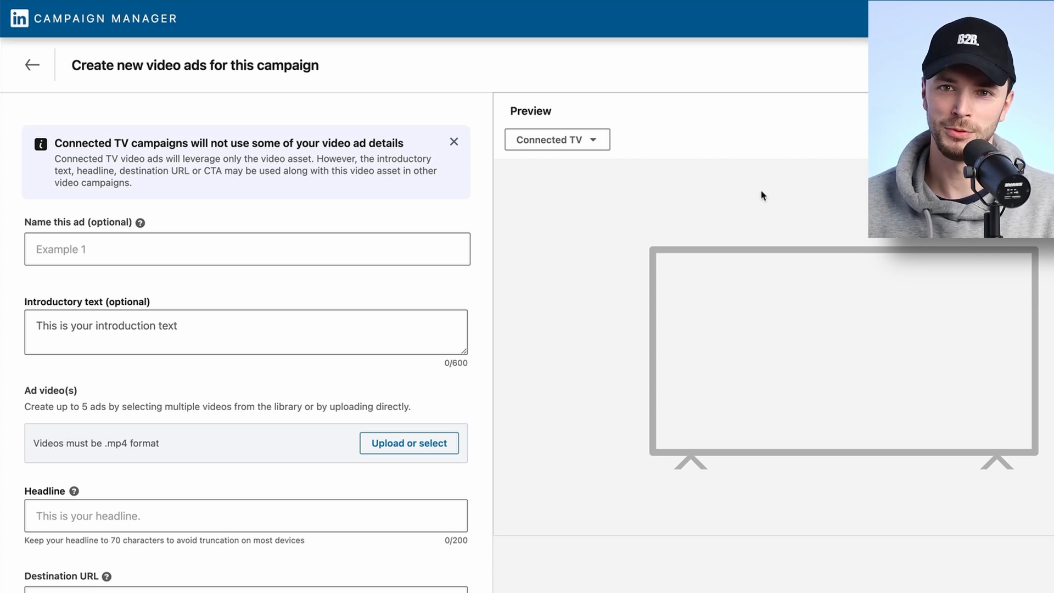
left_click(560, 142)
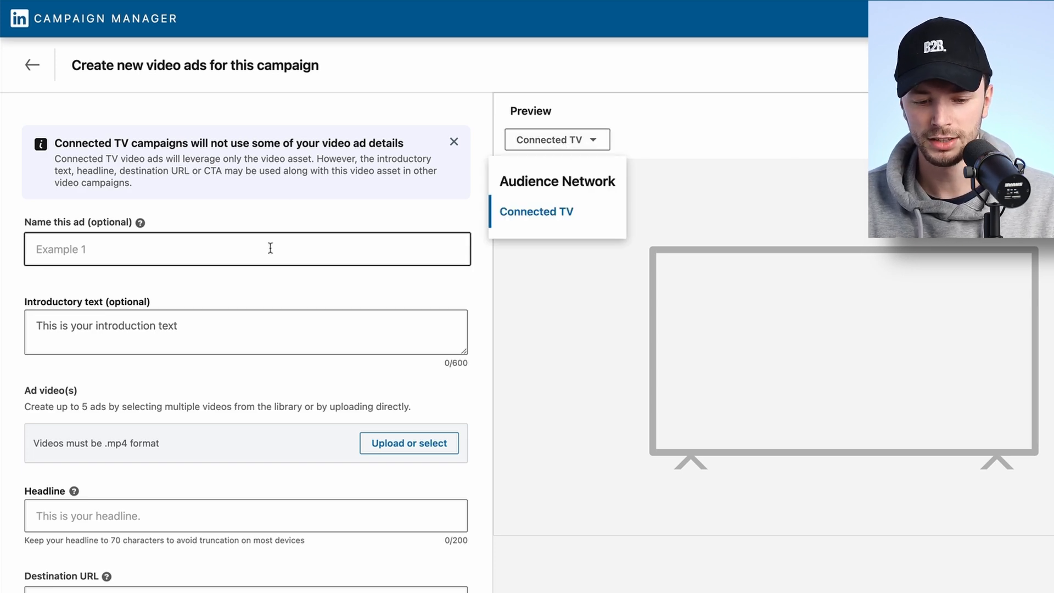
left_click(230, 255)
type("kjadkjadsf")
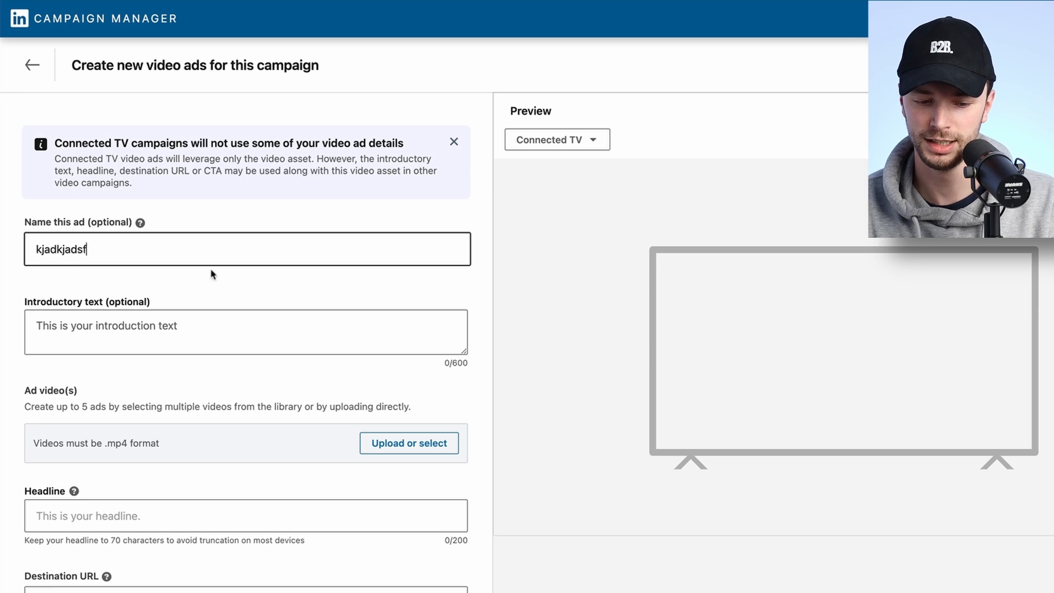
left_click(197, 328)
type("kjsdfkjsdf")
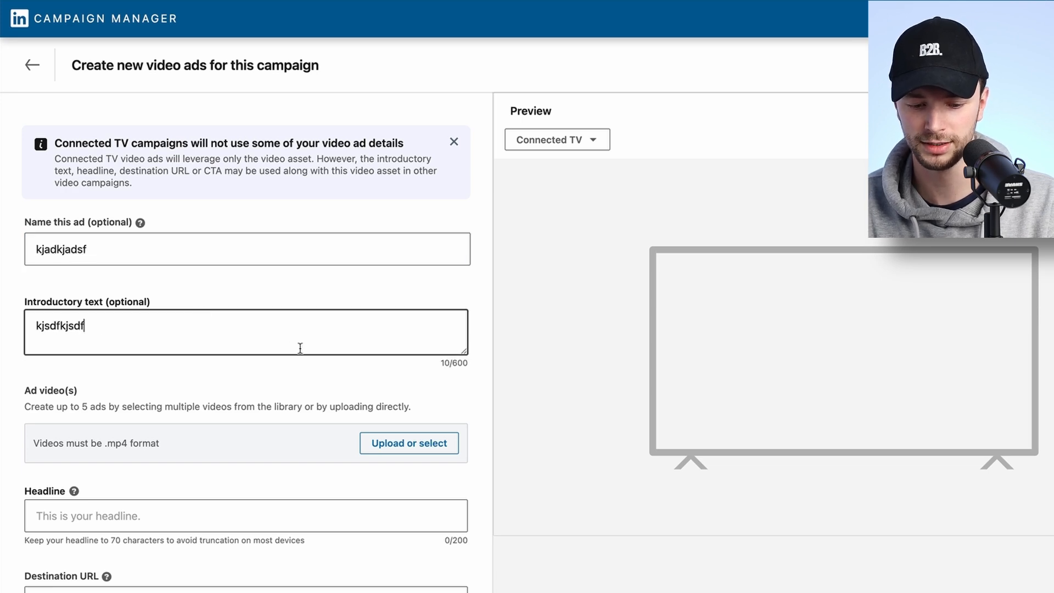
Enter the headline uh and open the call-to-action options without choosing one.
scroll(324, 426, "down", 2)
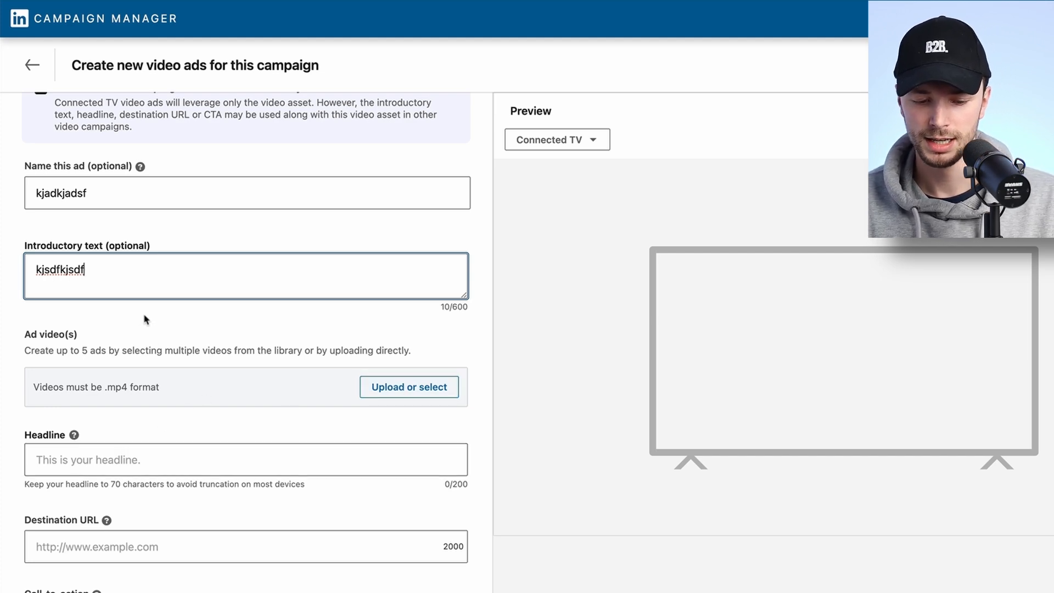
scroll(152, 343, "down", 1)
left_click(122, 403)
type("uh")
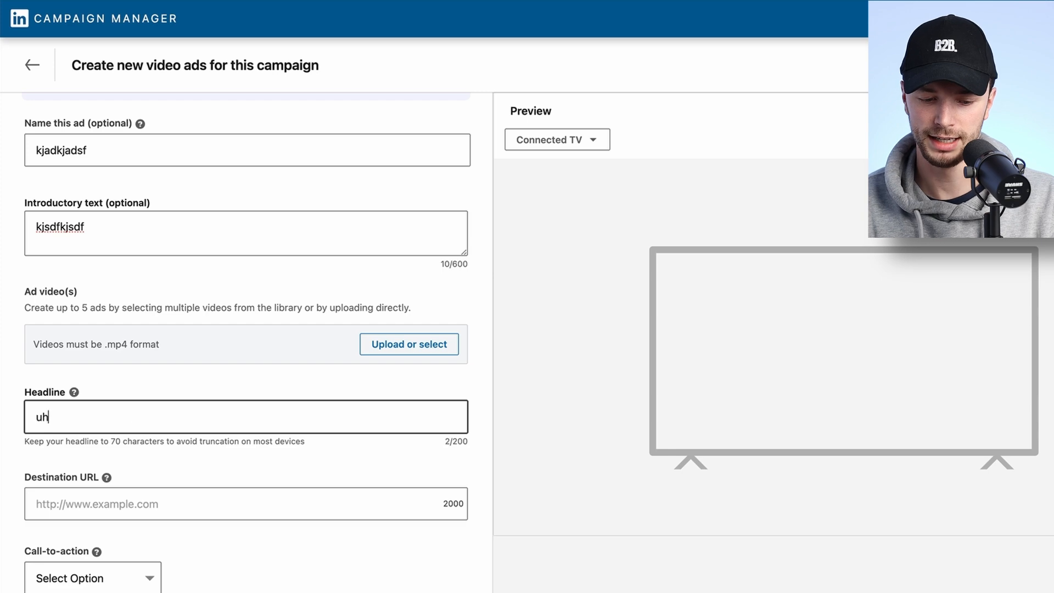
left_click(108, 584)
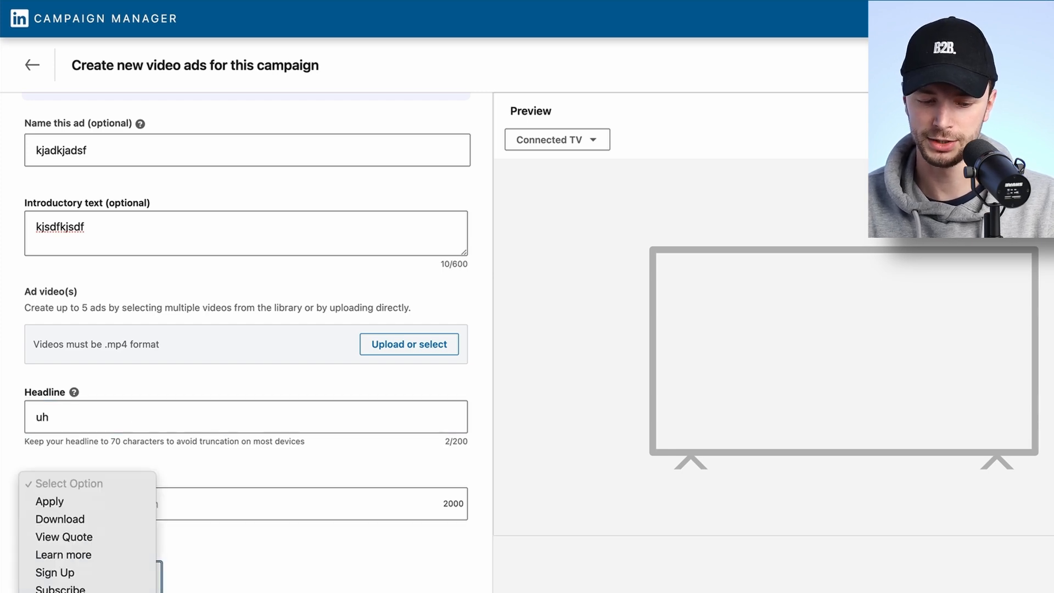
left_click(237, 562)
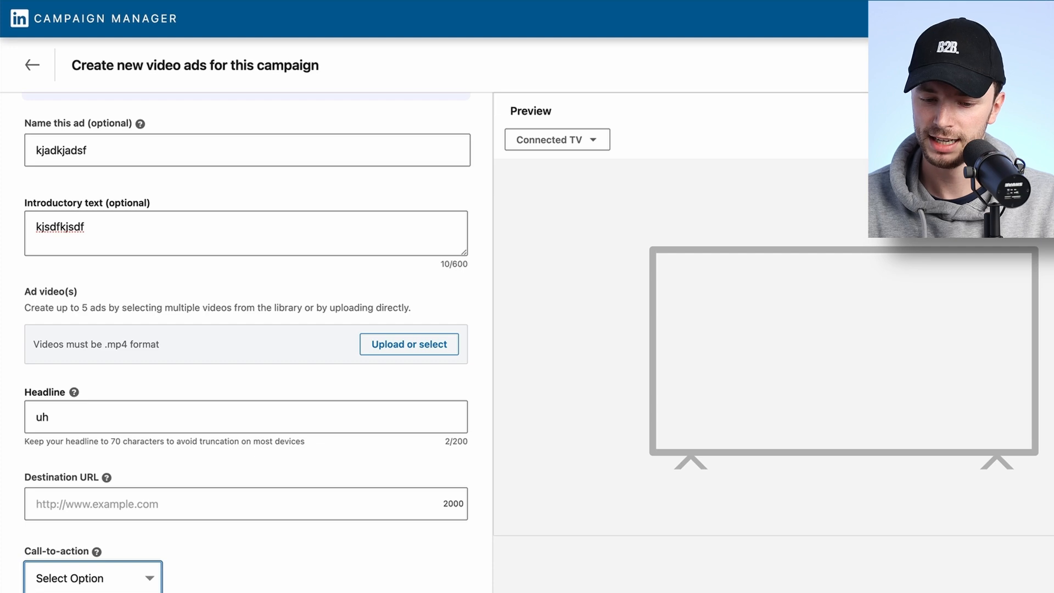
Select Blended Data Studio Snippet.mp4 from the video library as the ad video.
left_click(411, 344)
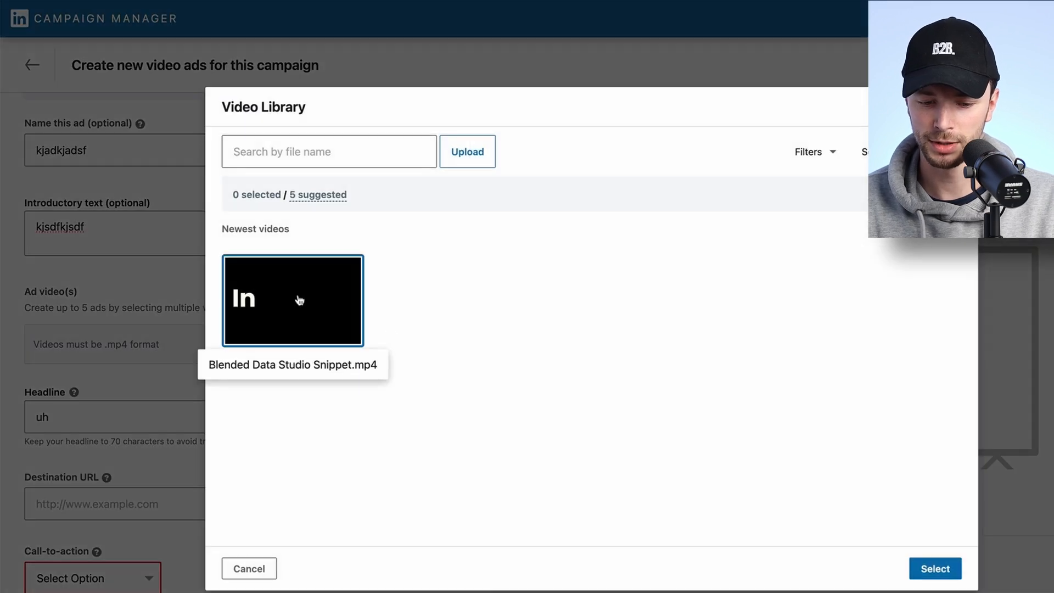
left_click(299, 300)
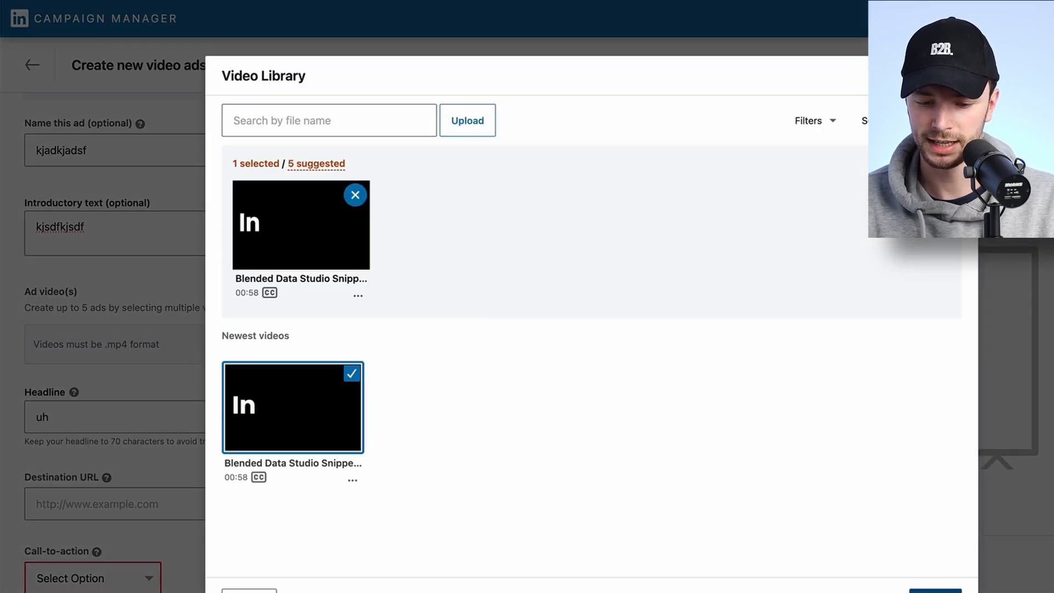
left_click(935, 569)
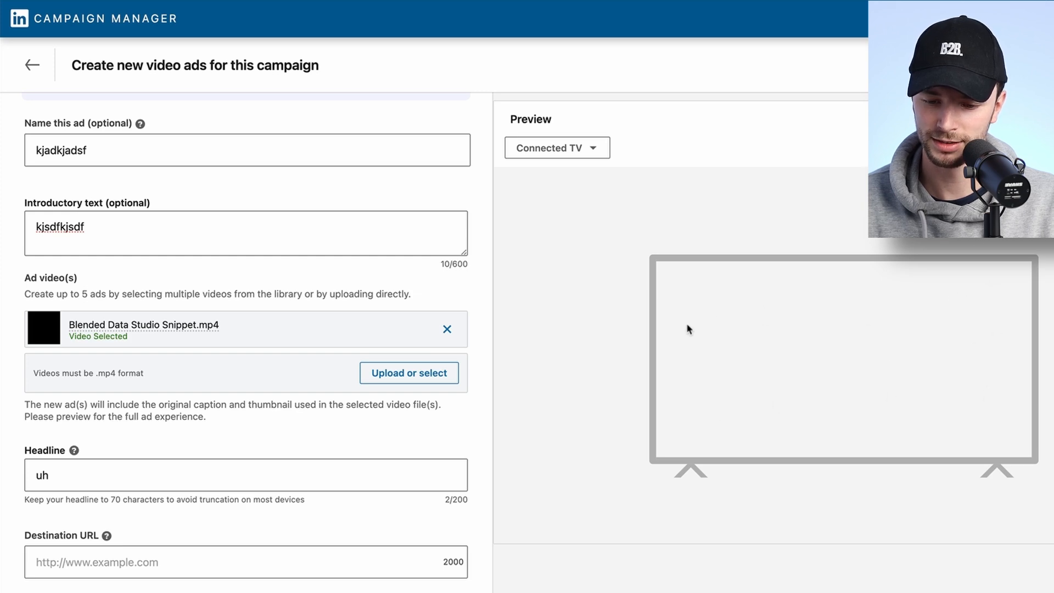
Check the Connected TV preview, then leave the ad editor and return to the campaigns table.
left_click(574, 156)
left_click(552, 219)
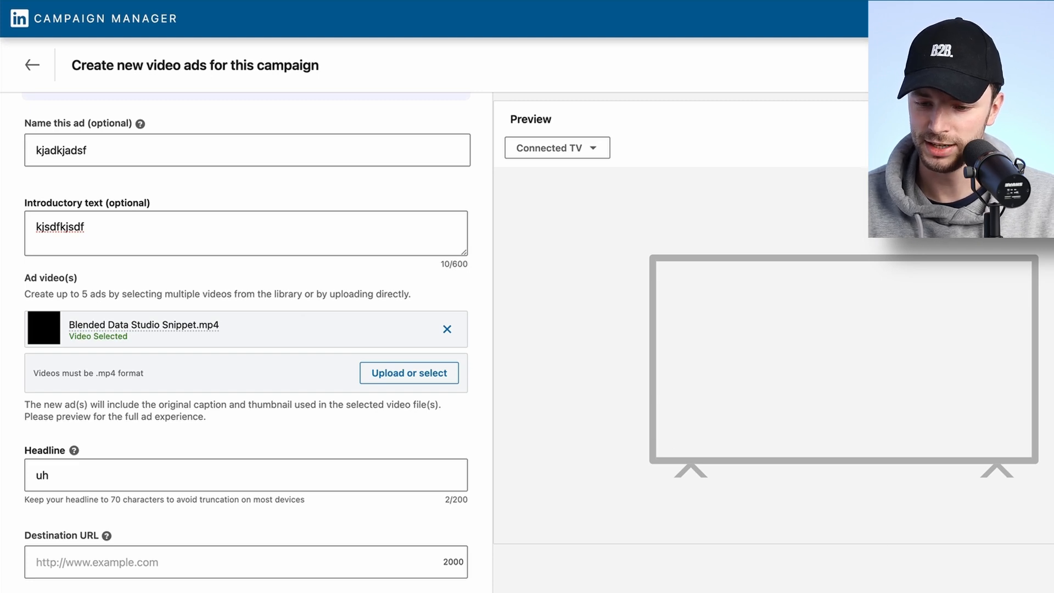
left_click(32, 70)
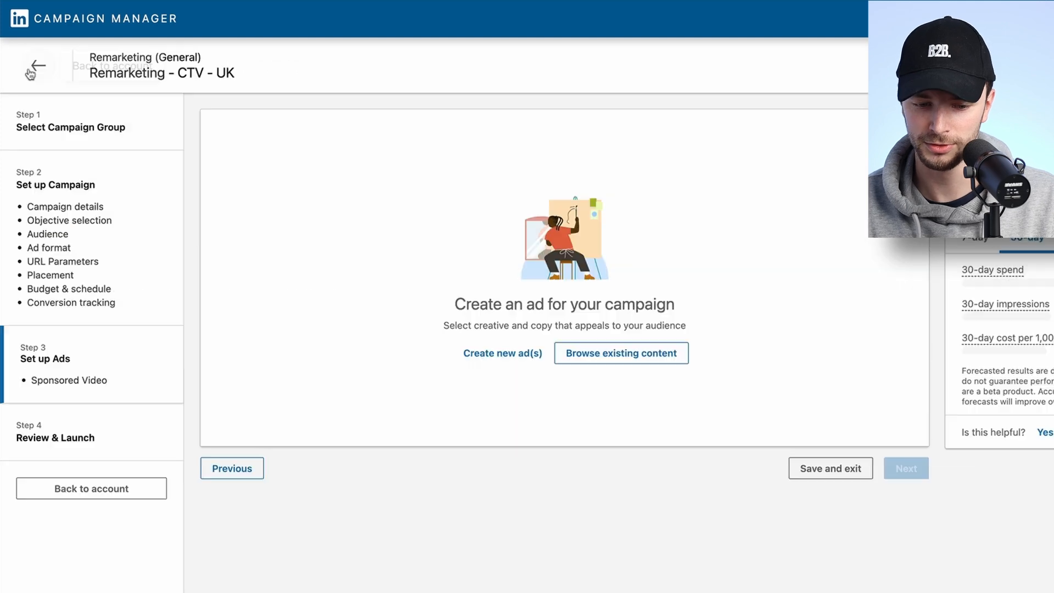
left_click(34, 72)
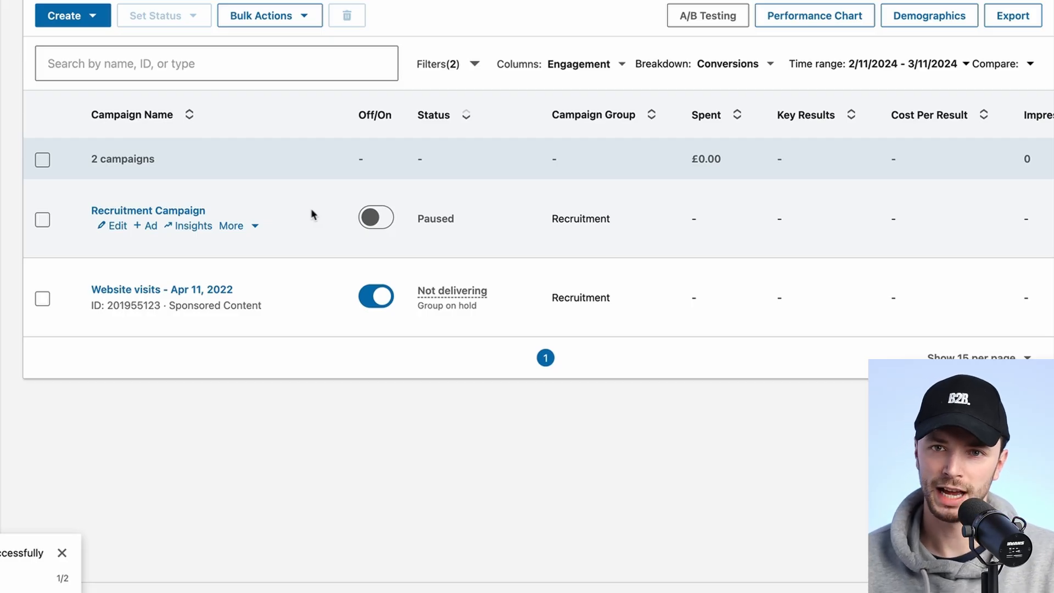
Switch the campaign table columns to the Video set and scroll through the video metrics.
scroll(309, 233, "right", 10)
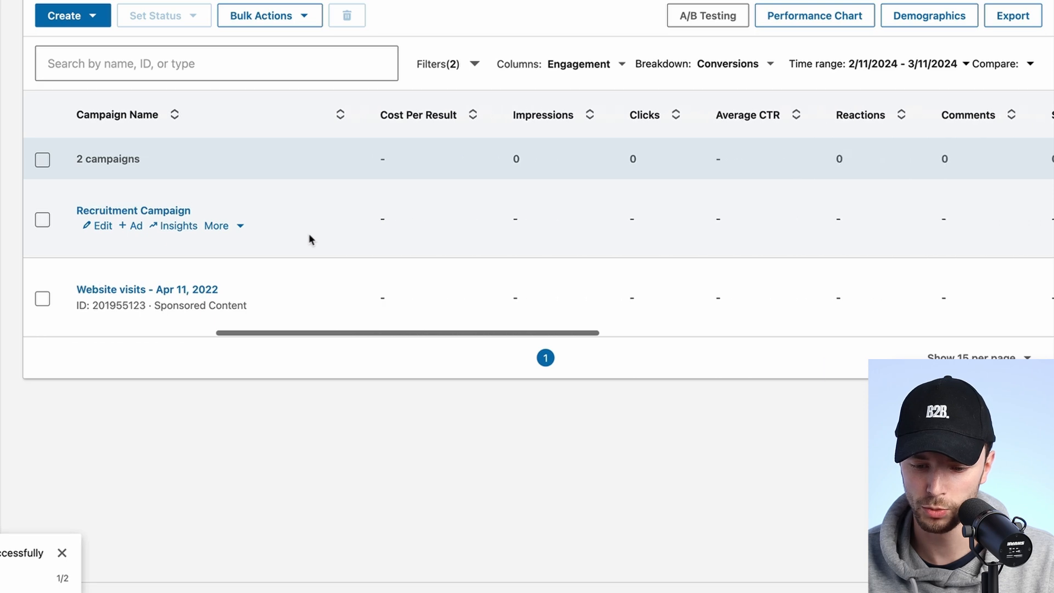
scroll(440, 220, "left", 10)
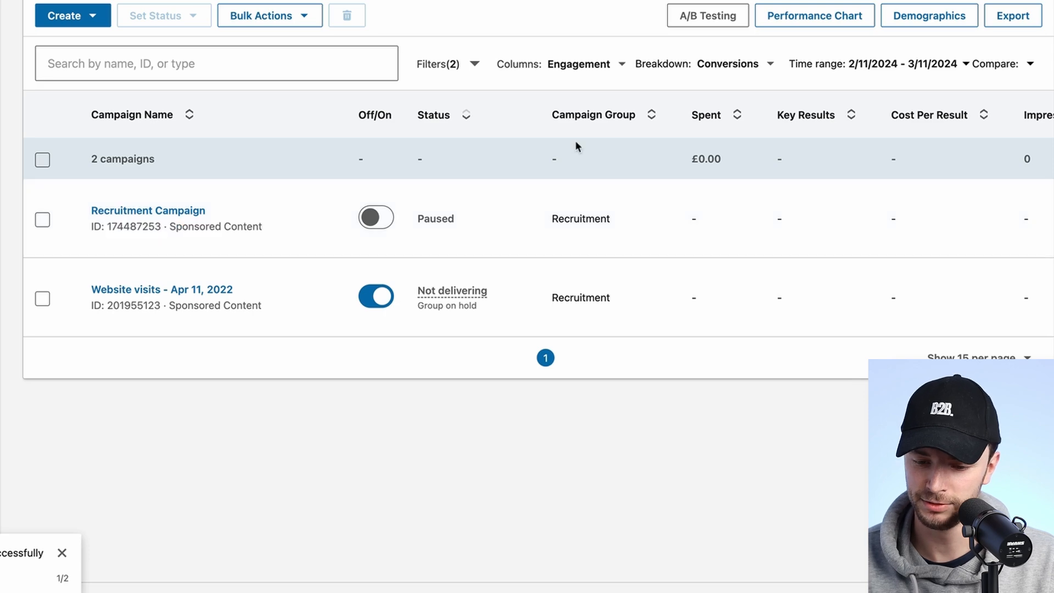
left_click(576, 68)
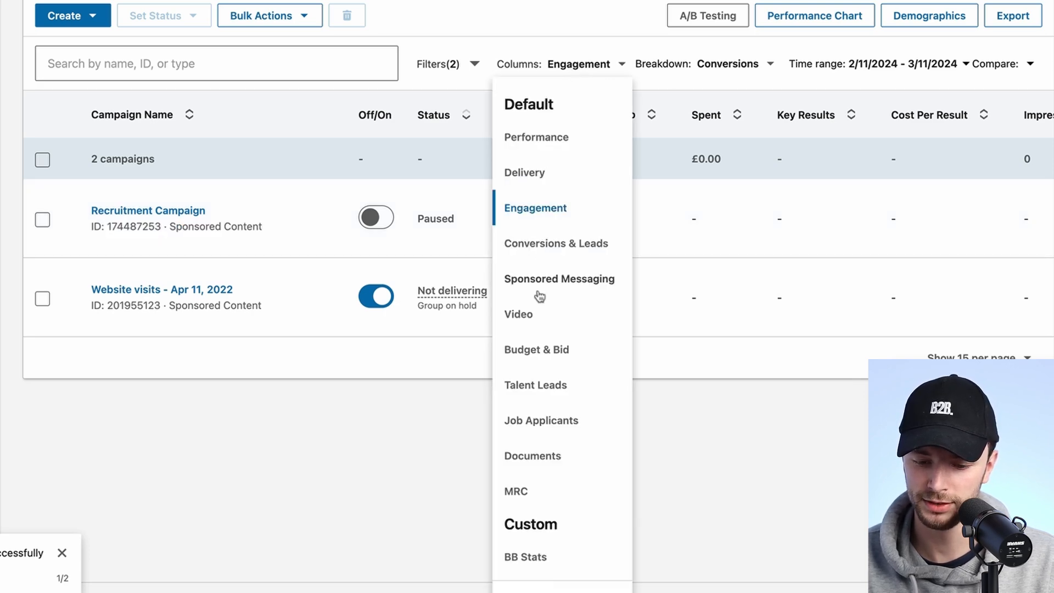
left_click(529, 317)
scroll(598, 247, "right", 10)
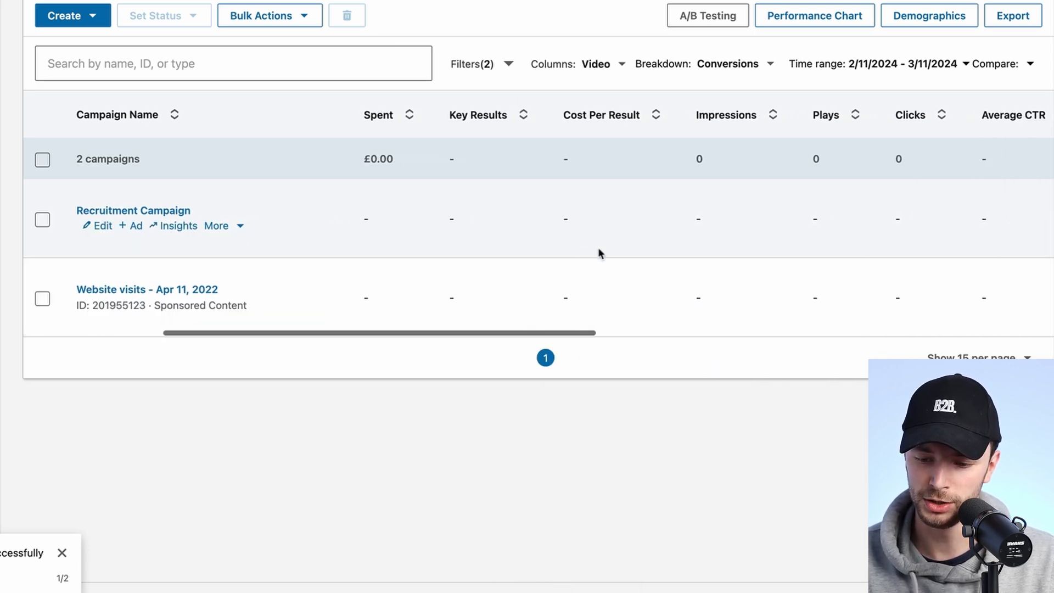
scroll(647, 234, "right", 5)
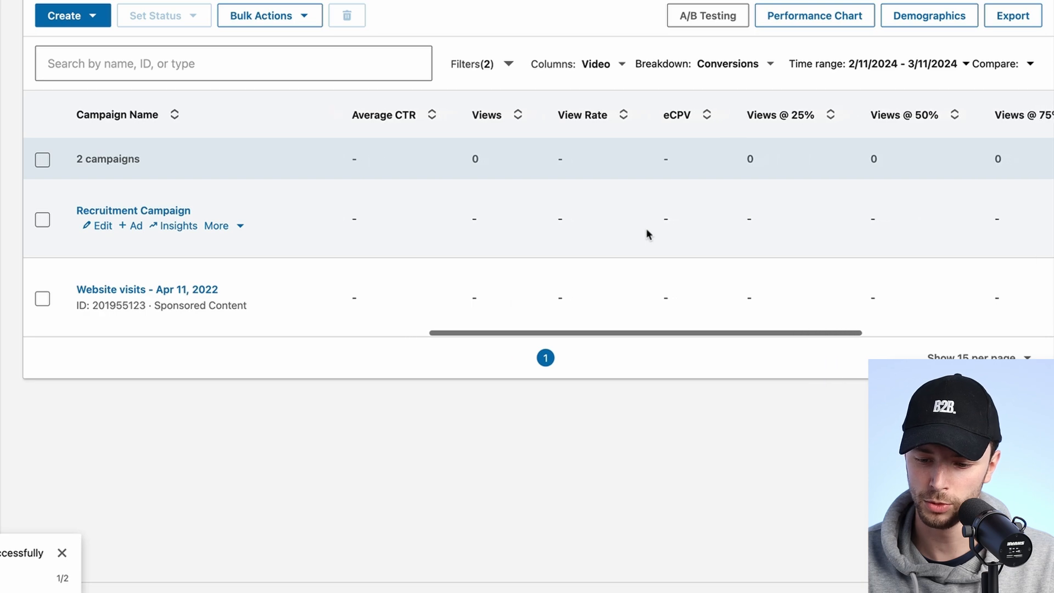
scroll(851, 126, "right", 5)
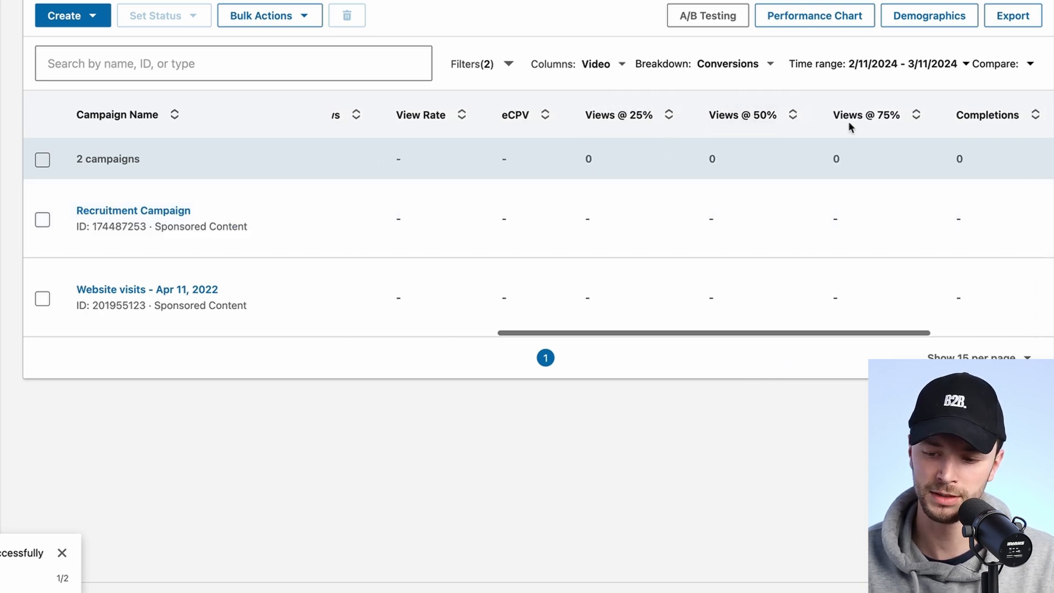
scroll(933, 176, "left", 10)
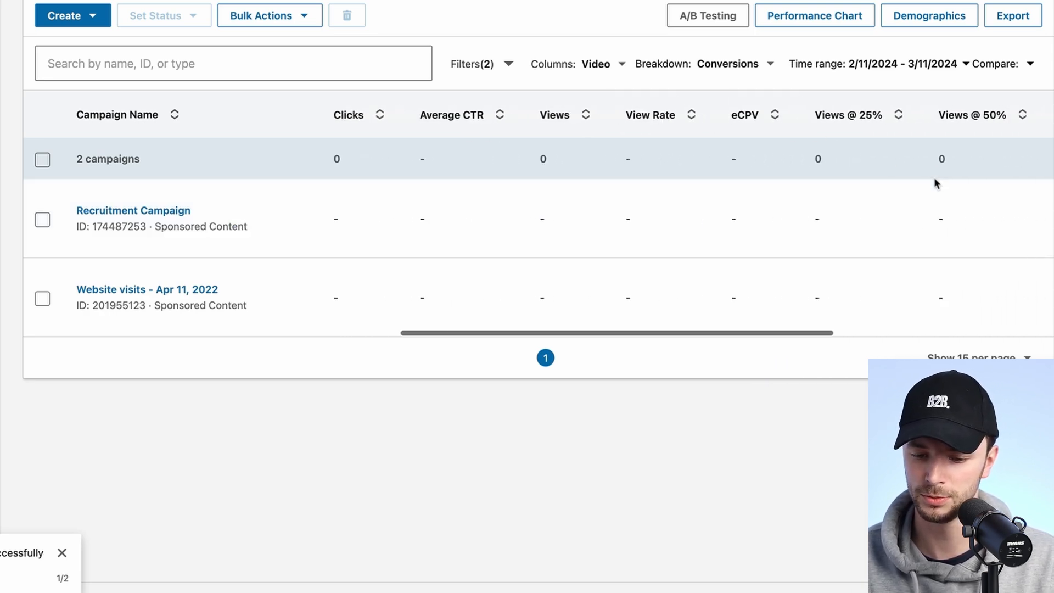
Switch the campaign table columns to the Delivery set.
left_click(608, 66)
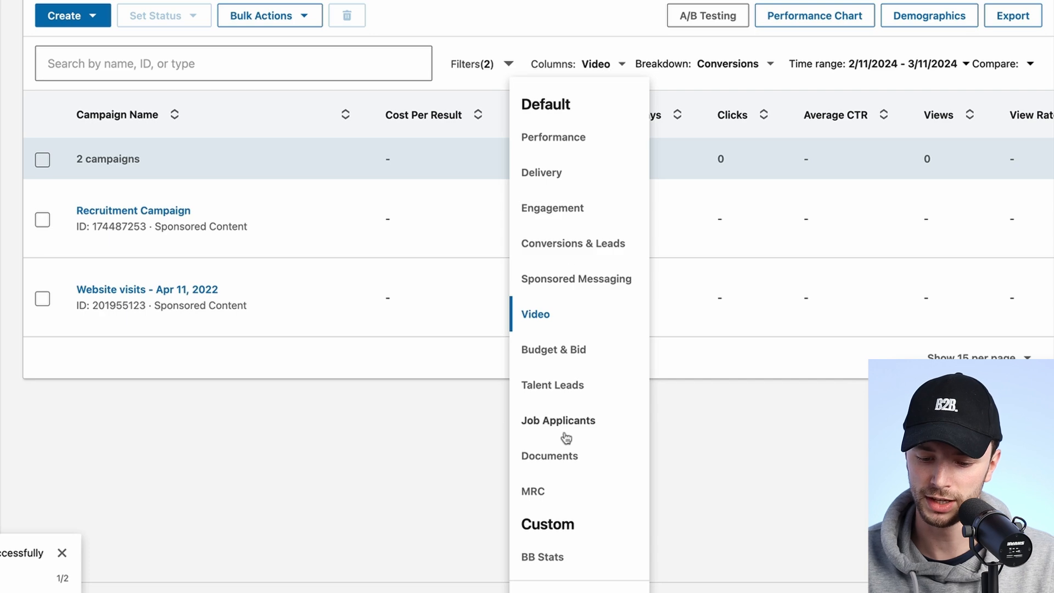
scroll(565, 436, "down", 1)
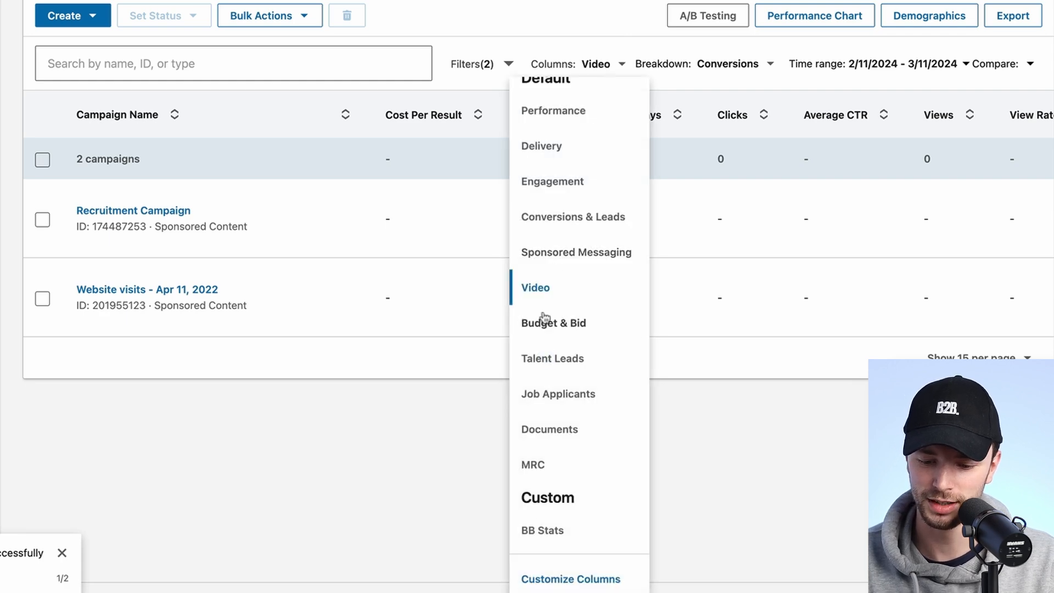
scroll(555, 209, "up", 1)
left_click(551, 164)
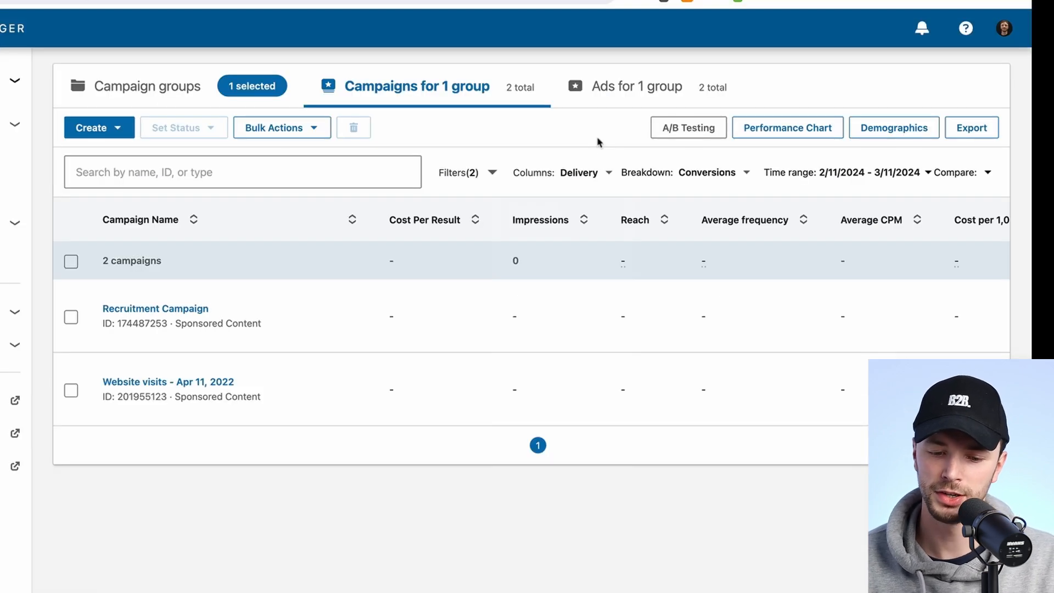
Set the campaign table breakdown to Impression Device Type.
left_click(710, 174)
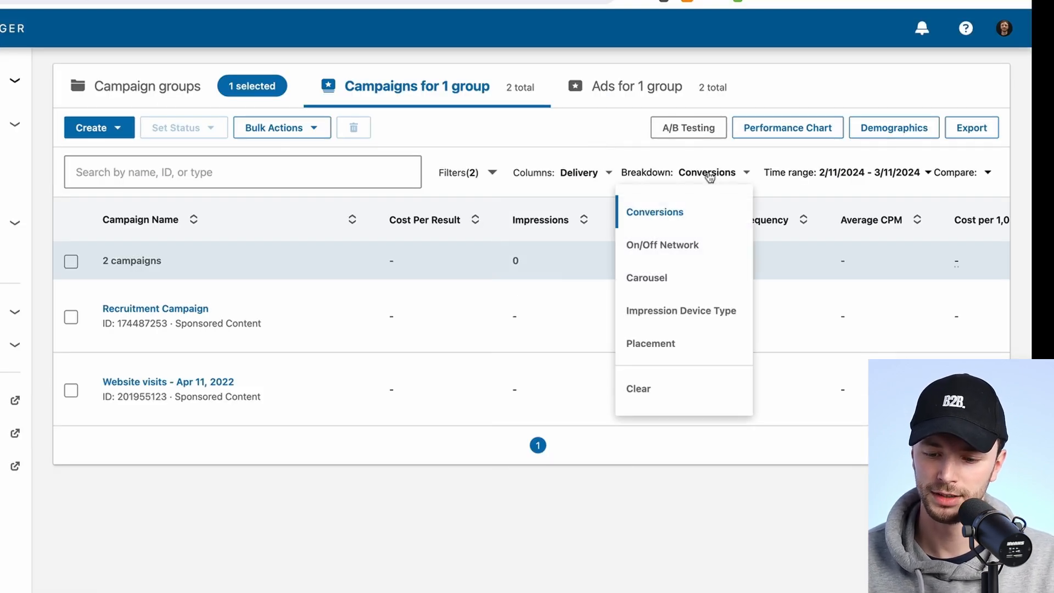
left_click(648, 314)
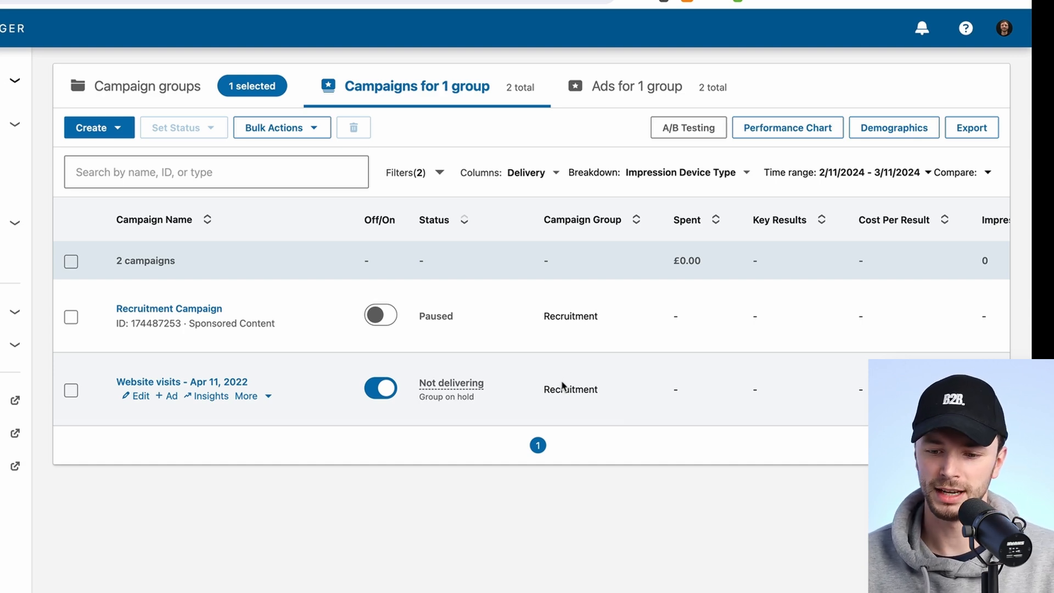
left_click(685, 172)
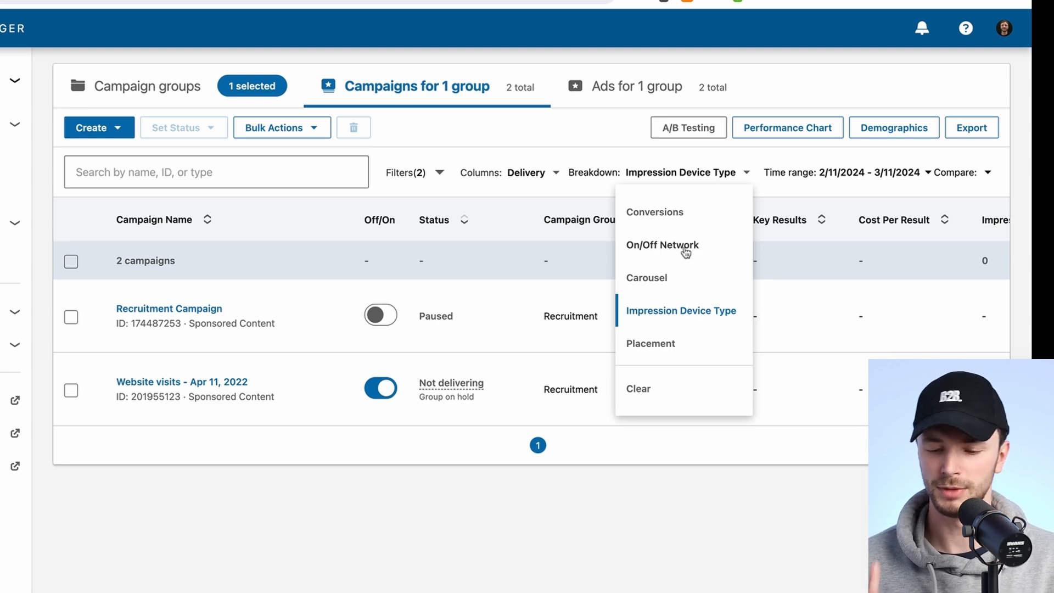
left_click(494, 157)
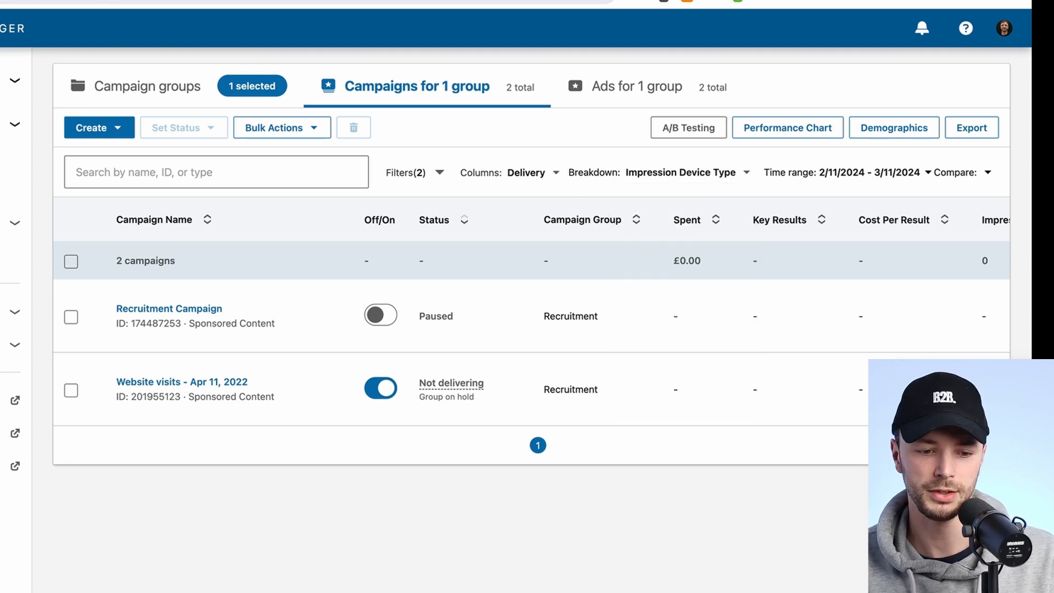
Download the Connected TV publisher list from Brand Safety and search the CTVList sheet for TV Shows & Movies.
left_click(15, 124)
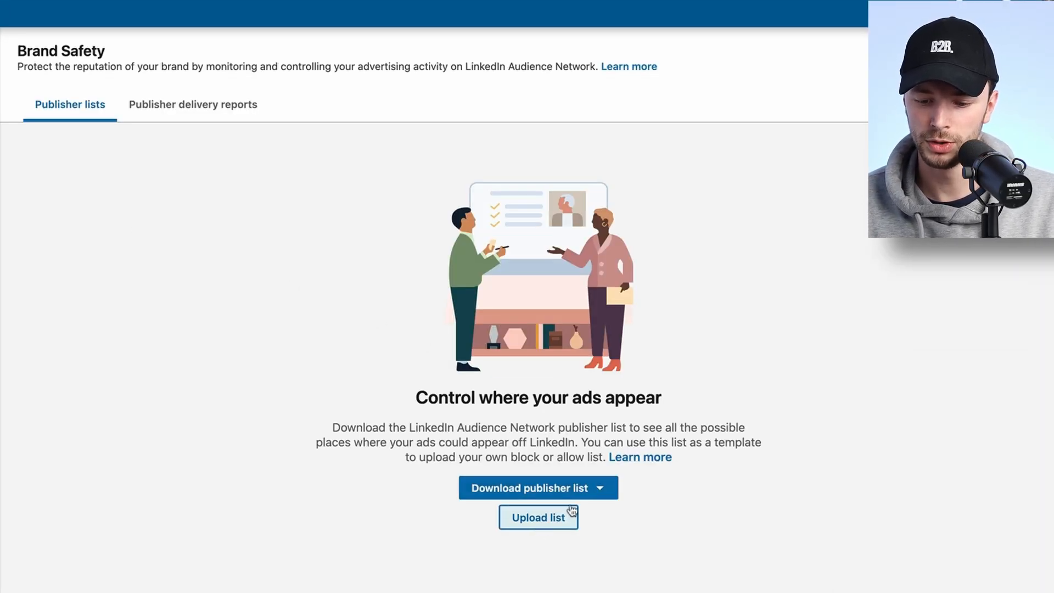
left_click(603, 490)
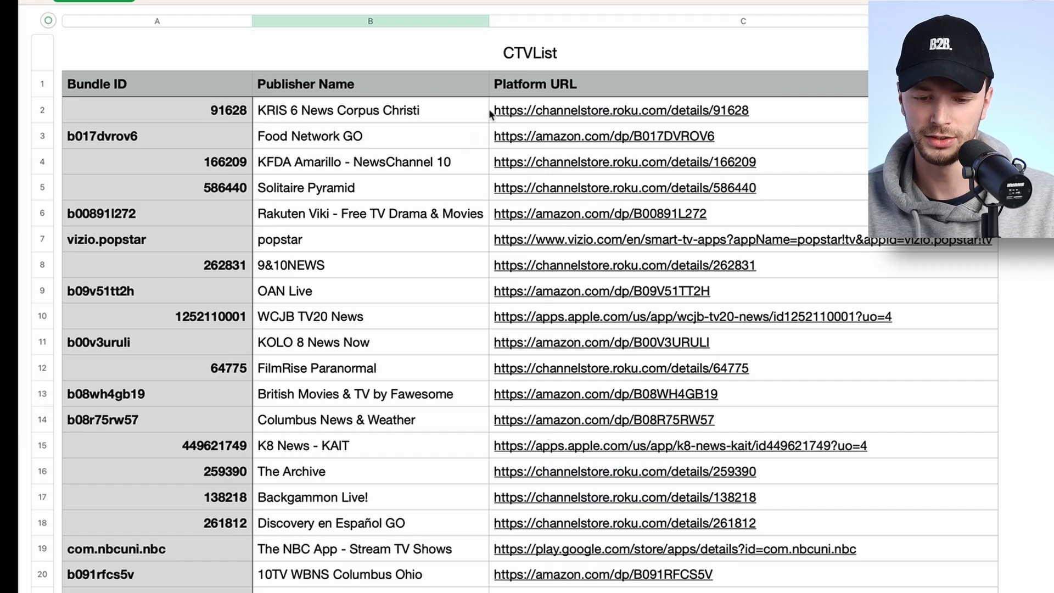
left_click(422, 111)
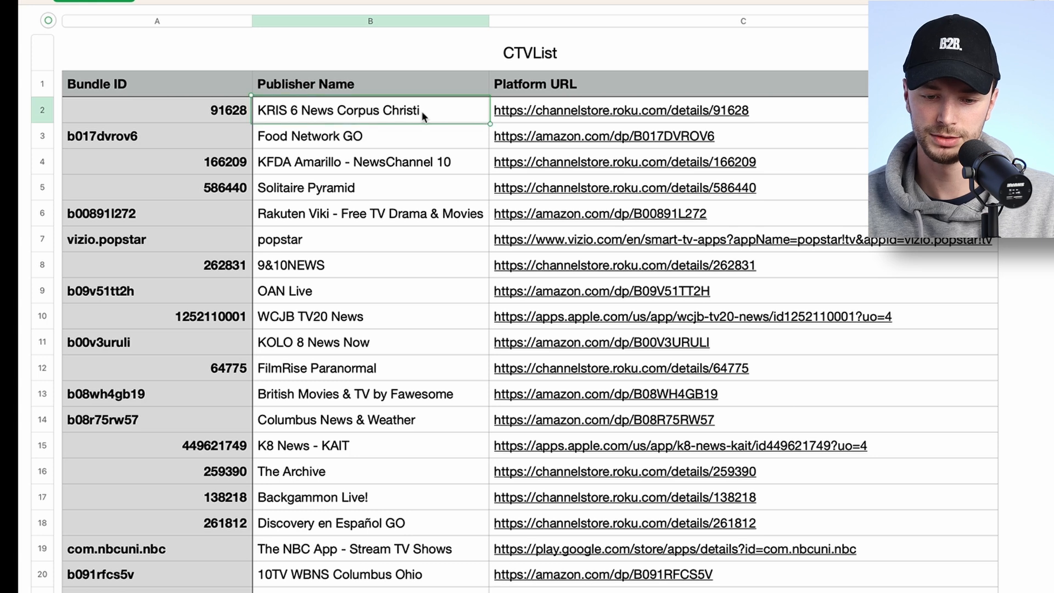
key("super+Down")
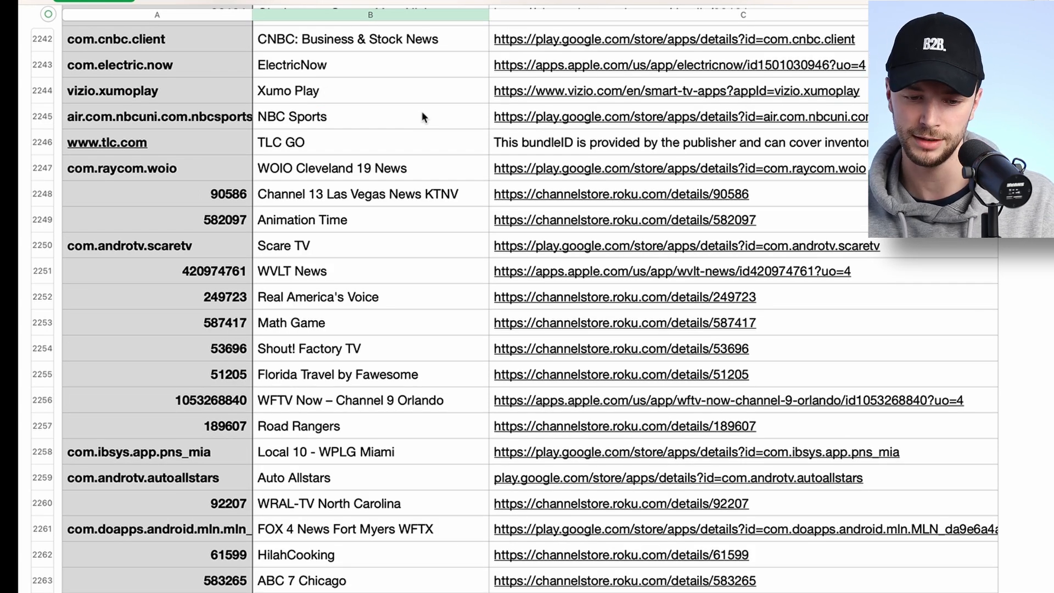
key("super+Up")
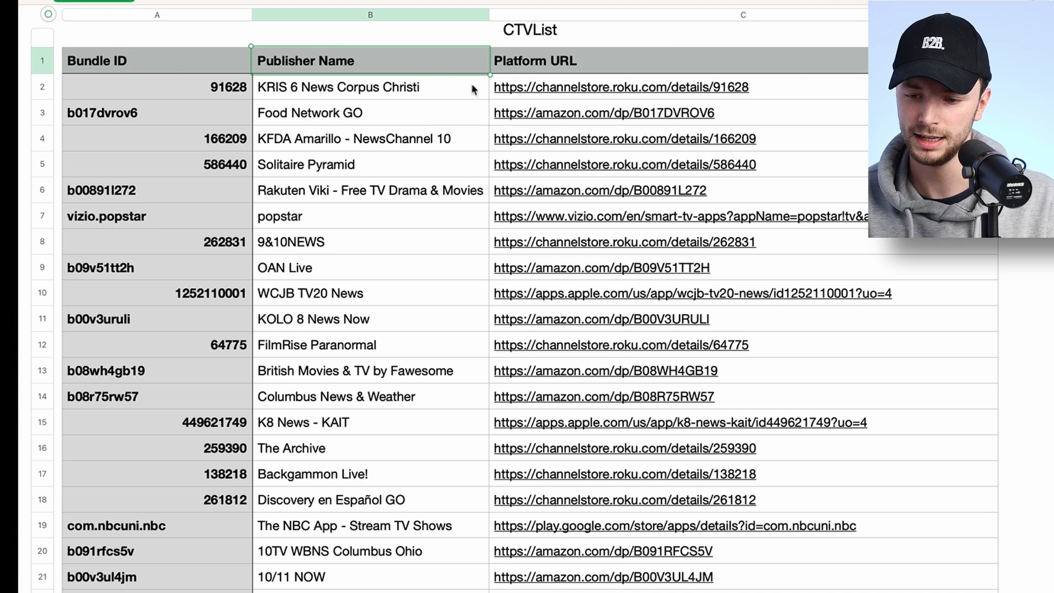
key("Return")
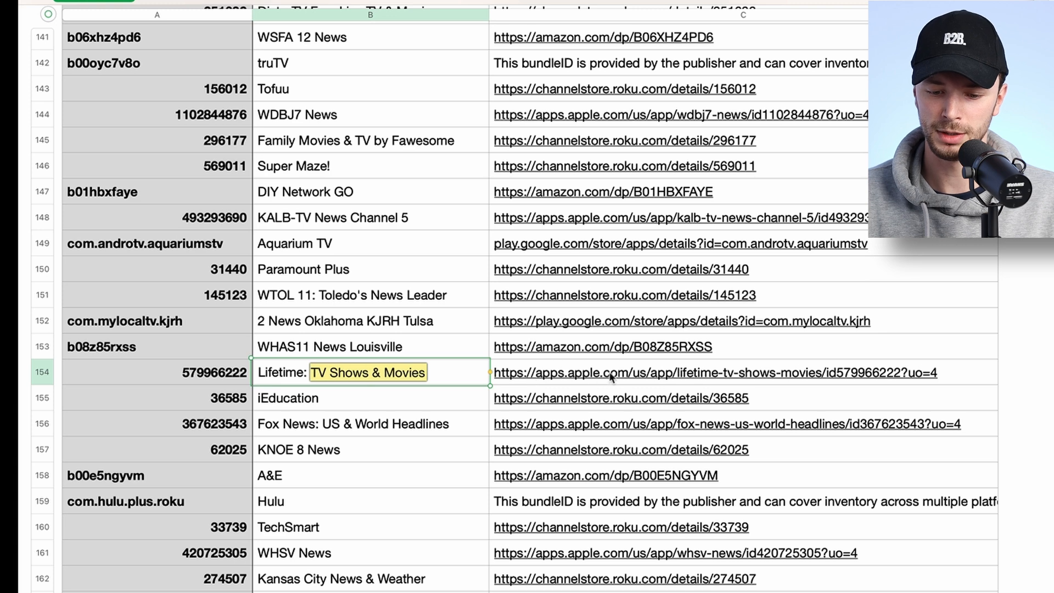
key("Return")
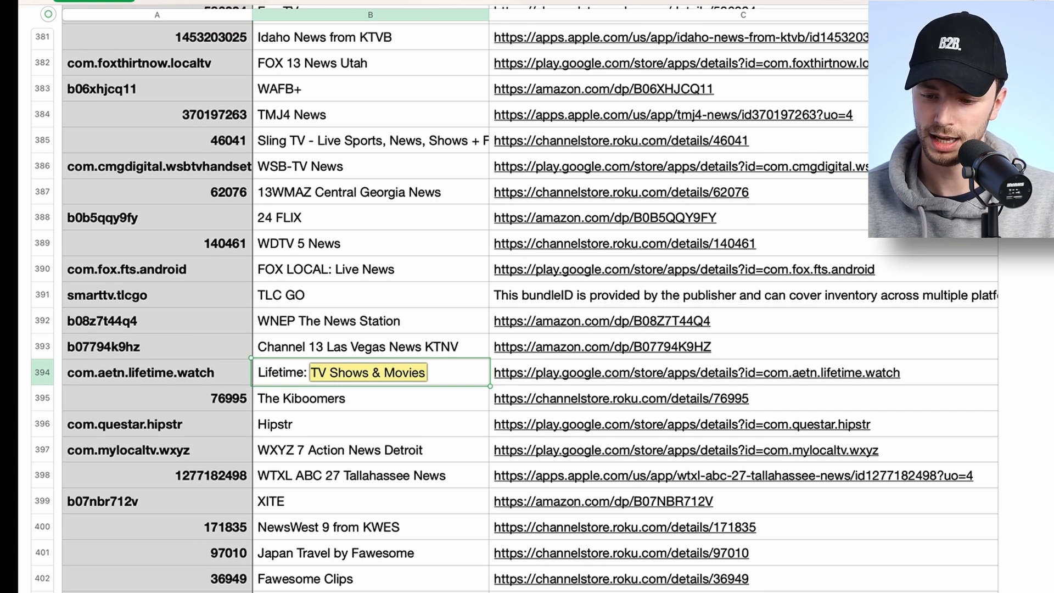
Step through the TV Shows & Movies matches in the CTVList sheet and scroll back up through the publisher list.
key("Return")
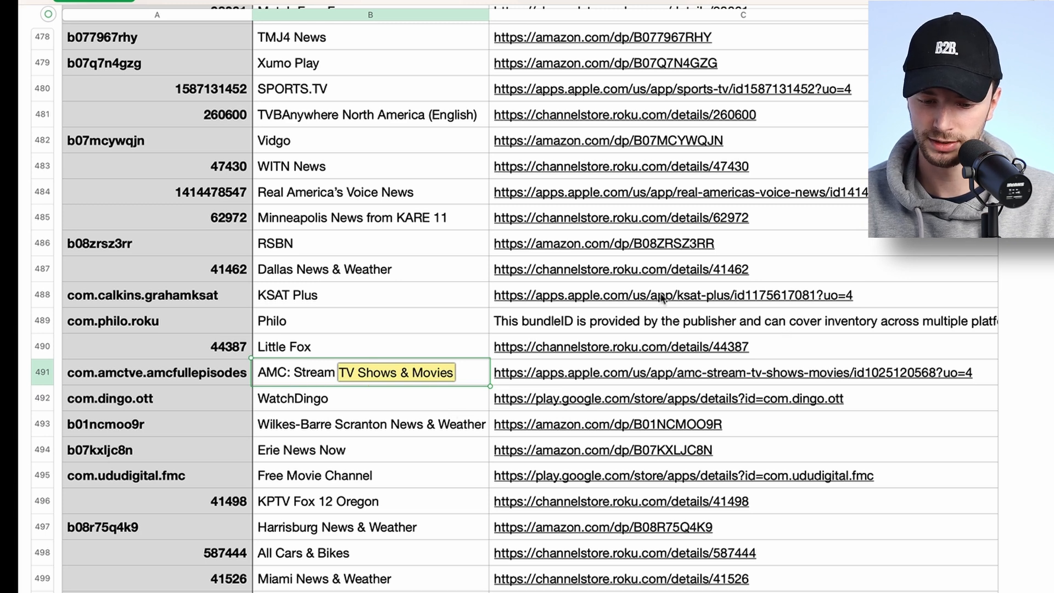
key("Return")
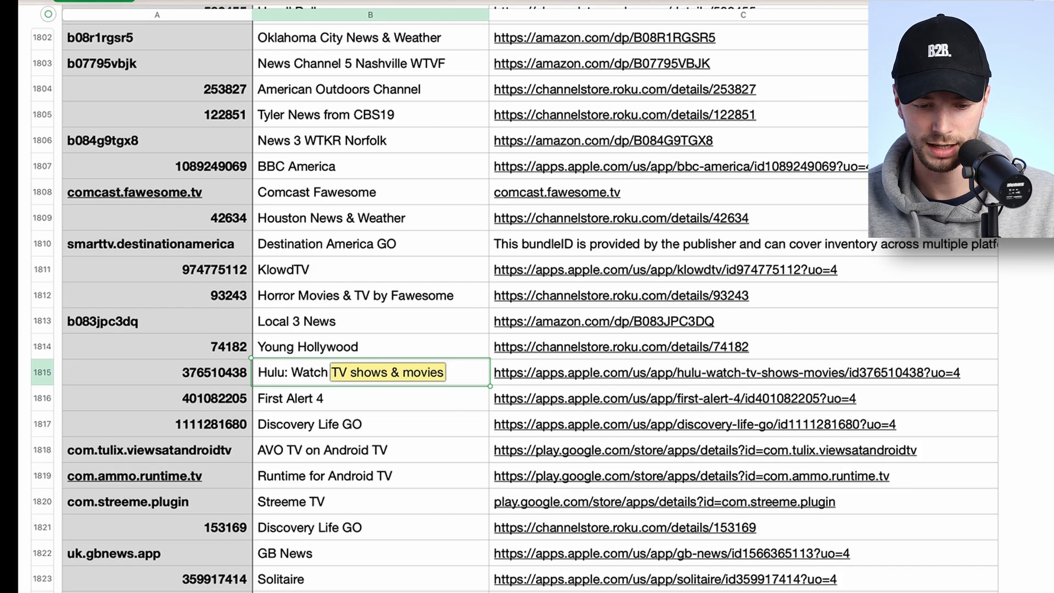
key("Return")
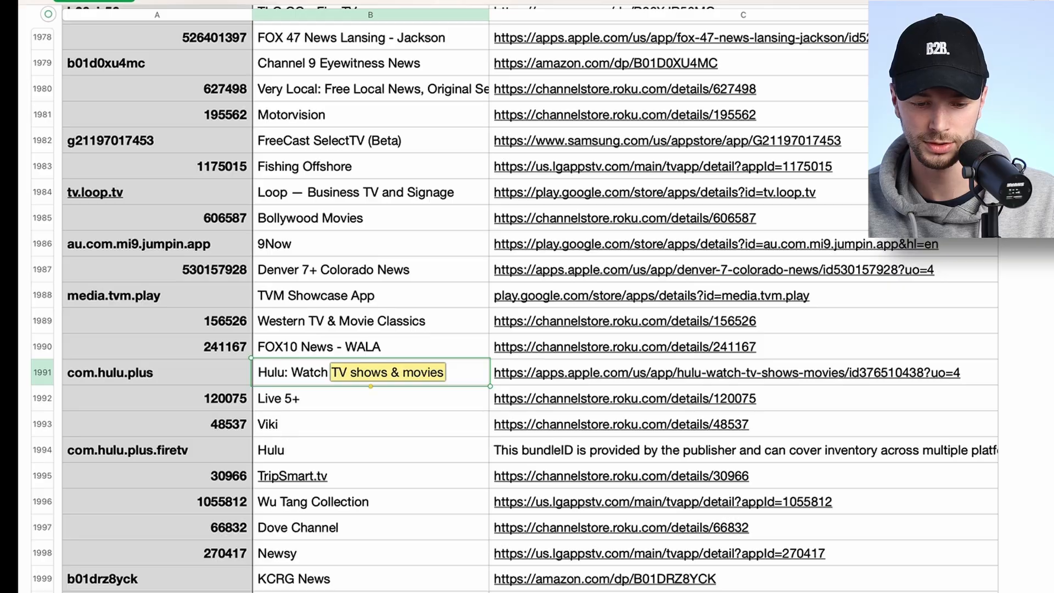
key("Return")
key("Down")
key("Down")
key("Down")
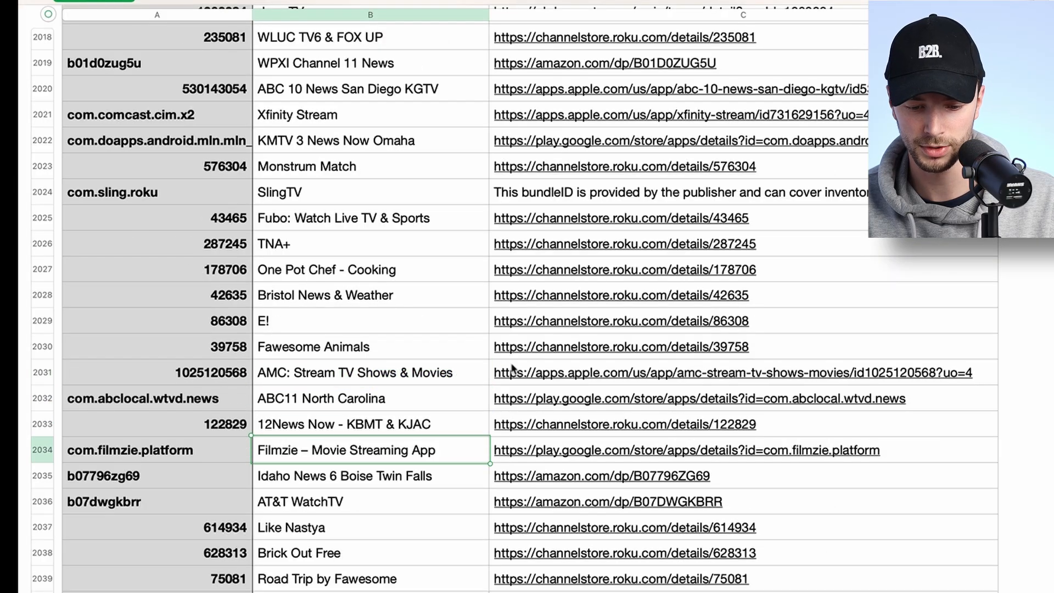
scroll(593, 393, "up", 20)
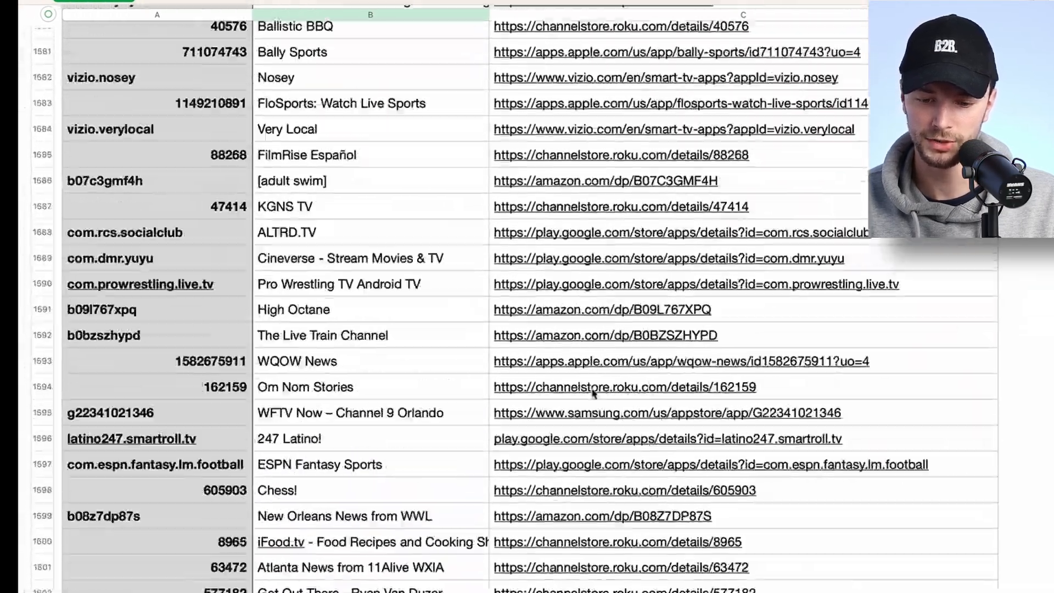
scroll(593, 393, "up", 20)
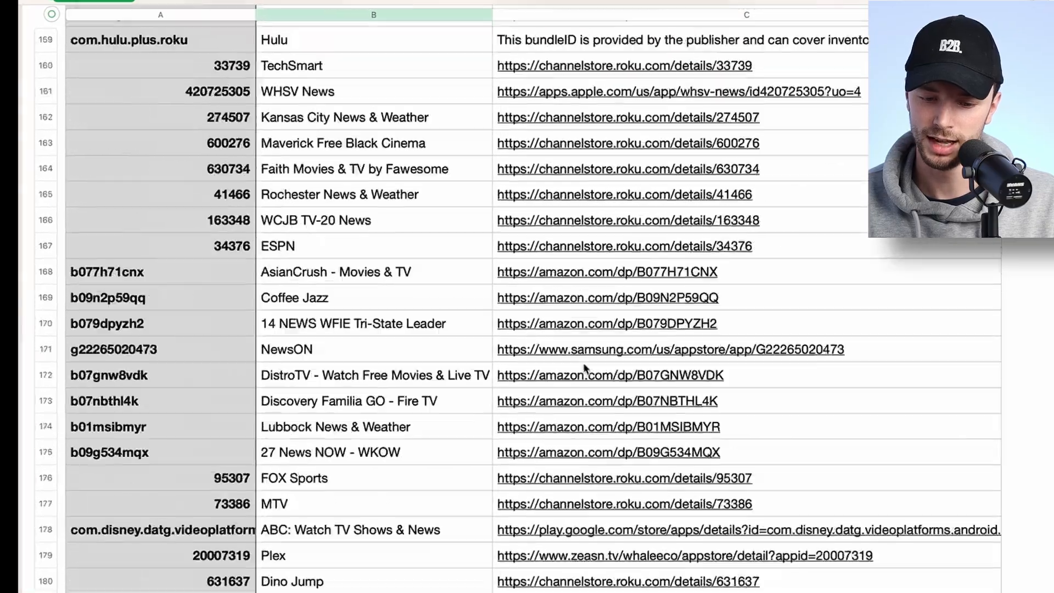
scroll(547, 266, "up", 20)
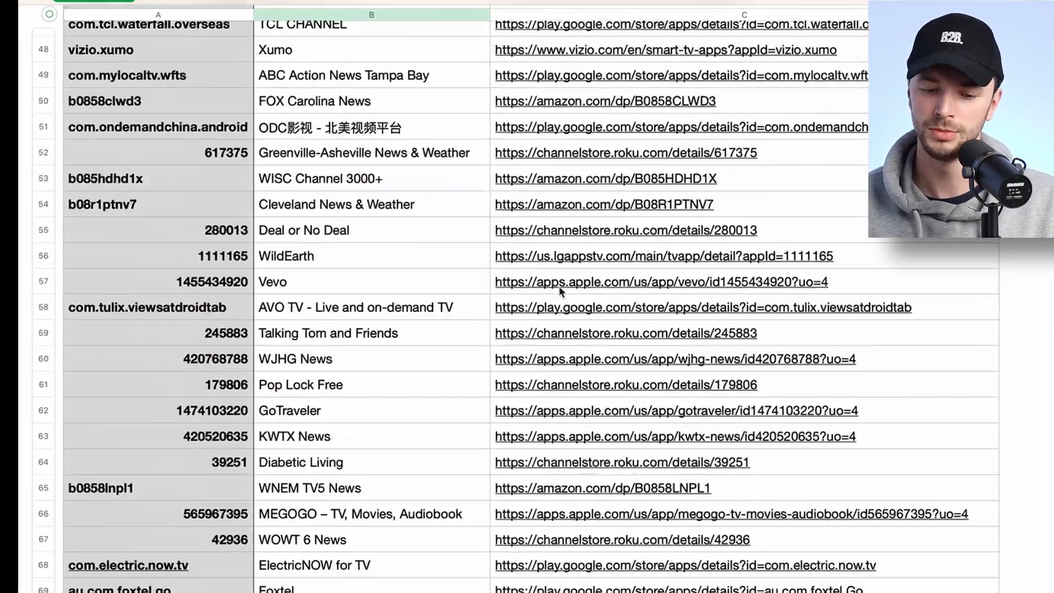